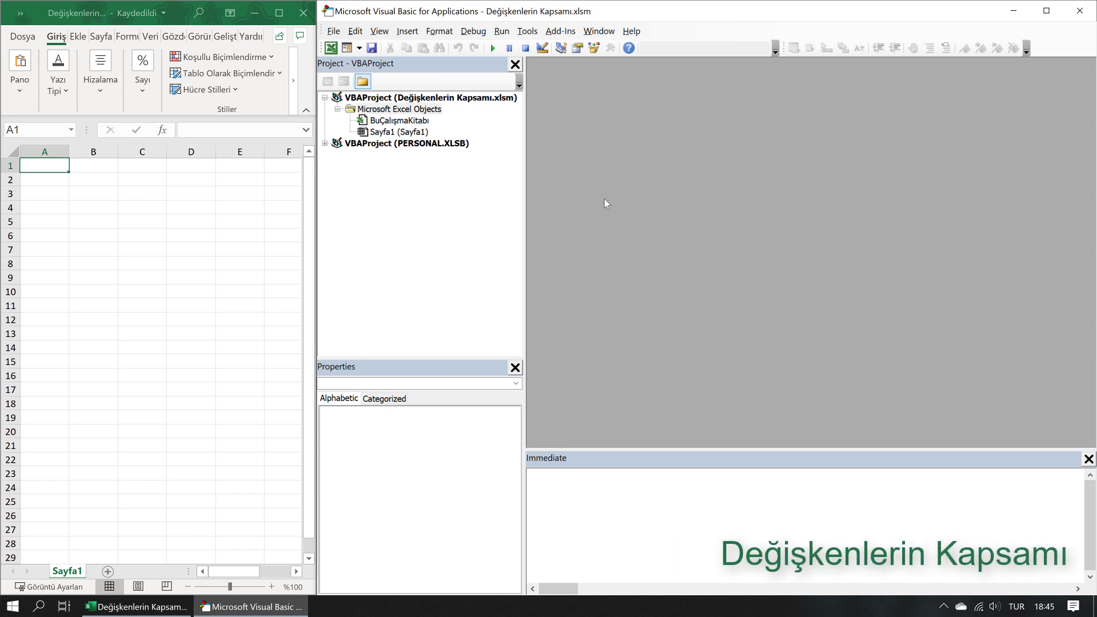
# Open the Insert menu in the VBA editor for the Değişkenlerin Kapsamı.xlsm project.
pyautogui.click(409, 33)
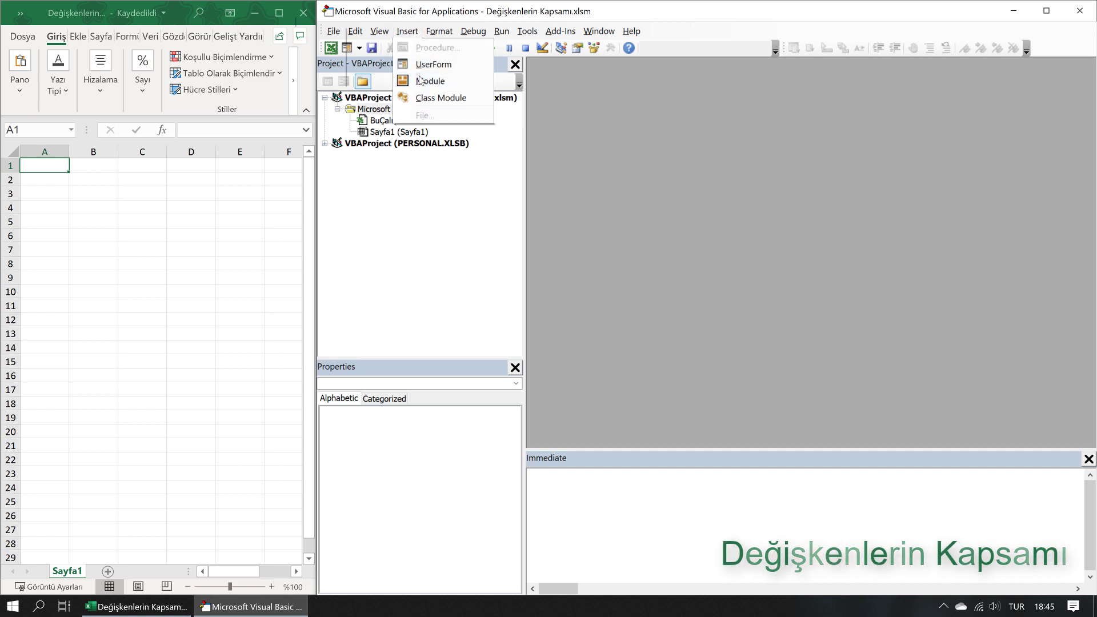
# Insert two new modules, Module1 and Module2, into the workbook project.
pyautogui.click(420, 81)
pyautogui.click(421, 31)
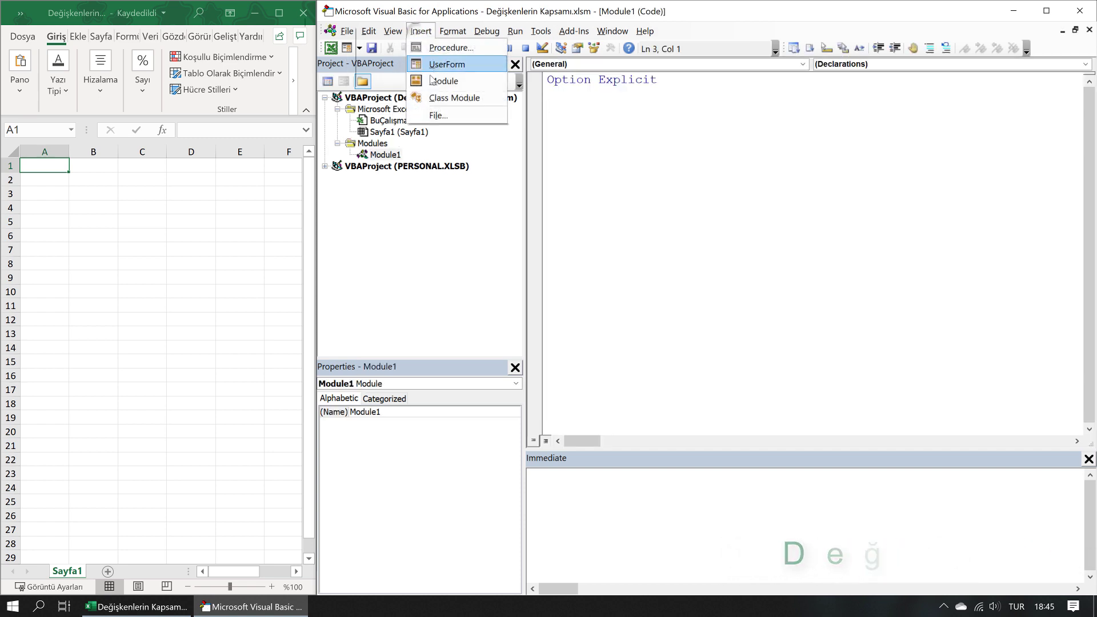
pyautogui.click(432, 81)
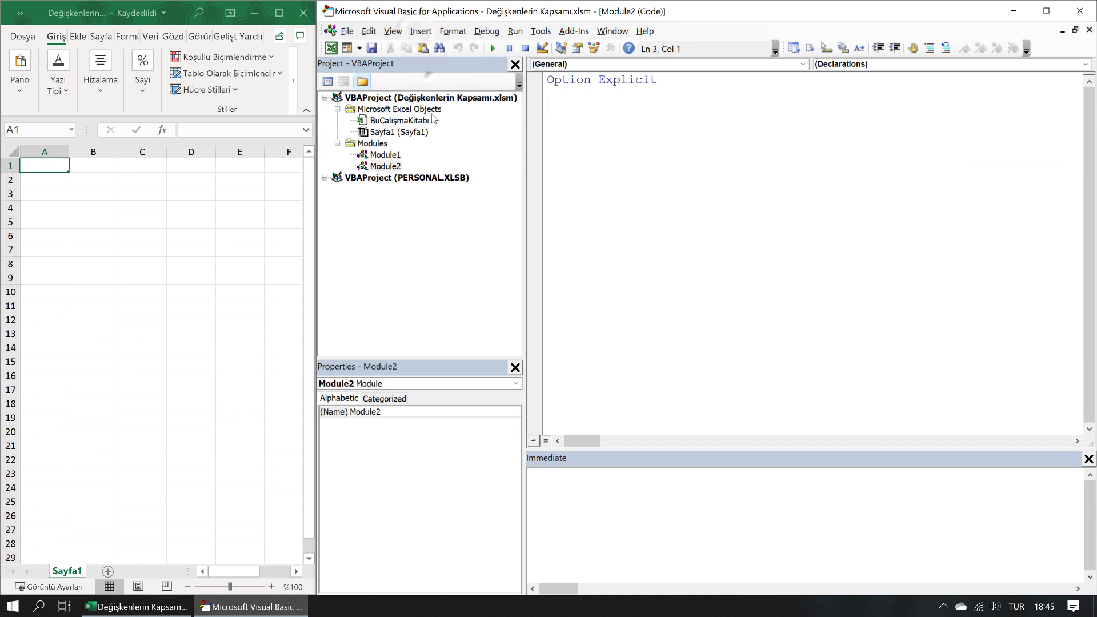
# Open Module1's code and add a blank line after Option Explicit.
pyautogui.doubleClick(386, 154)
pyautogui.click(611, 99)
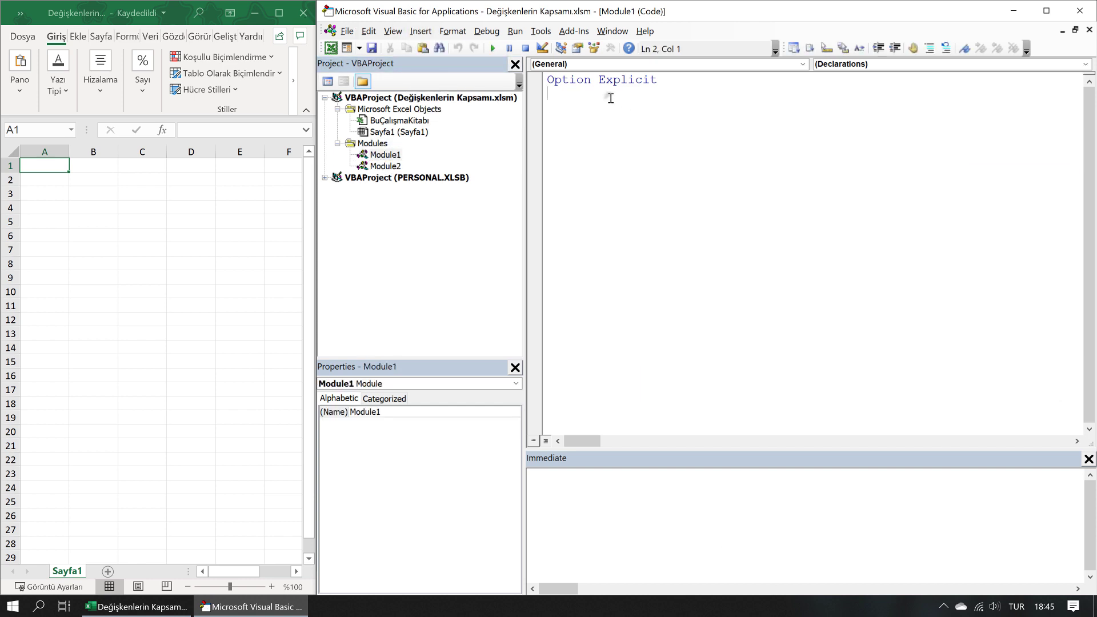
pyautogui.press('Return')
pyautogui.click(421, 30)
# Add a public Sub named prosedur1 to Module1 with blank lines in its body.
pyautogui.click(445, 46)
pyautogui.write('prosedur1')
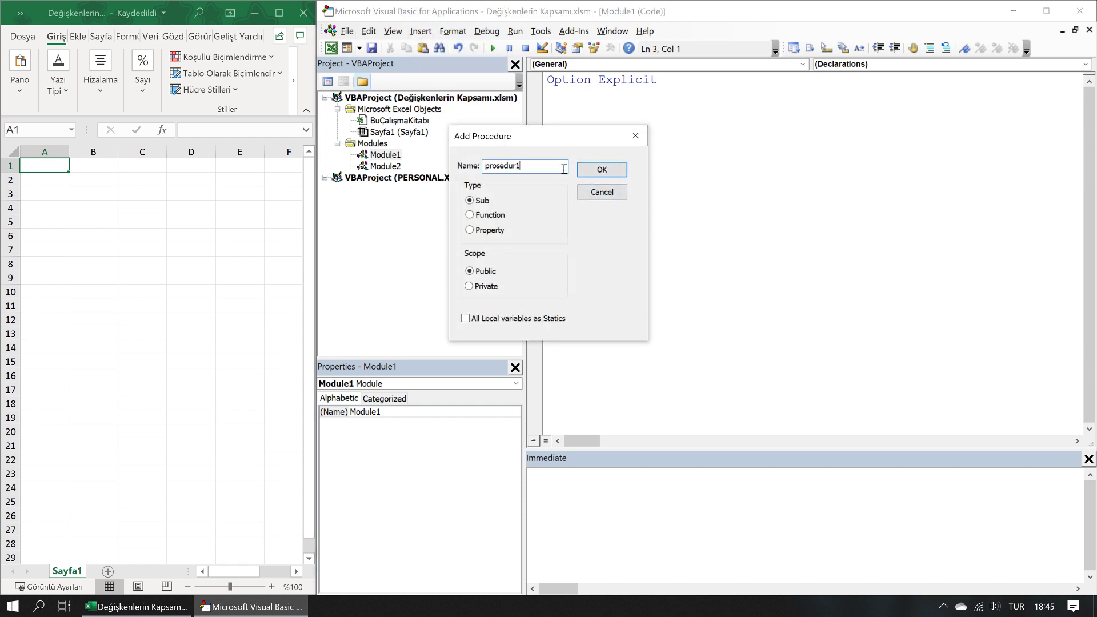
pyautogui.press('Return')
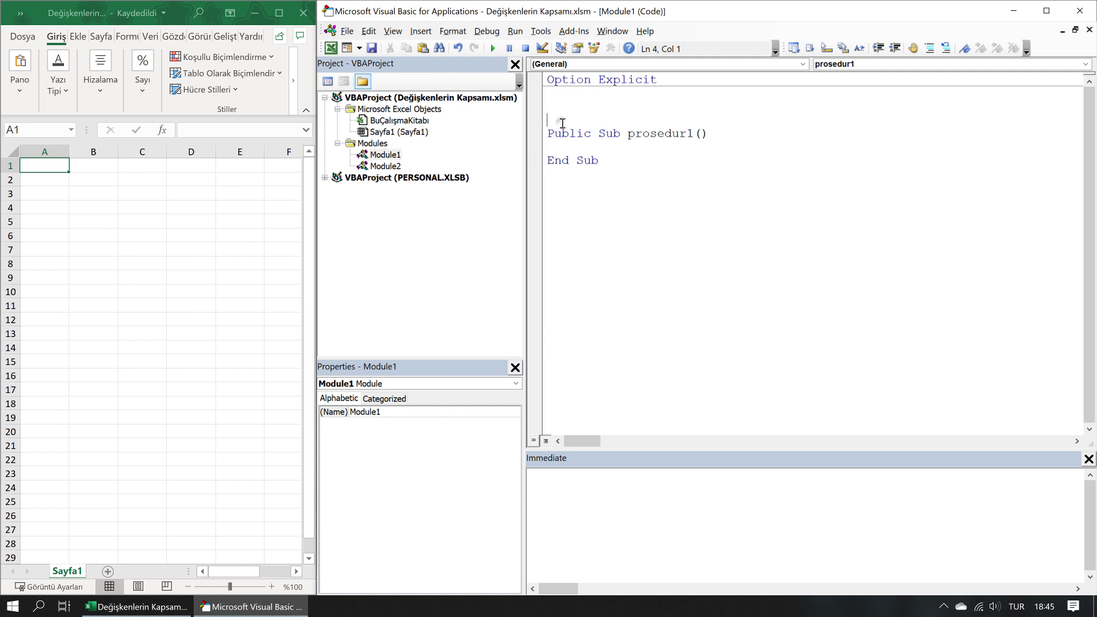
pyautogui.press('Delete')
pyautogui.click(583, 139)
pyautogui.press('Return')
pyautogui.press('Return')
pyautogui.click(585, 138)
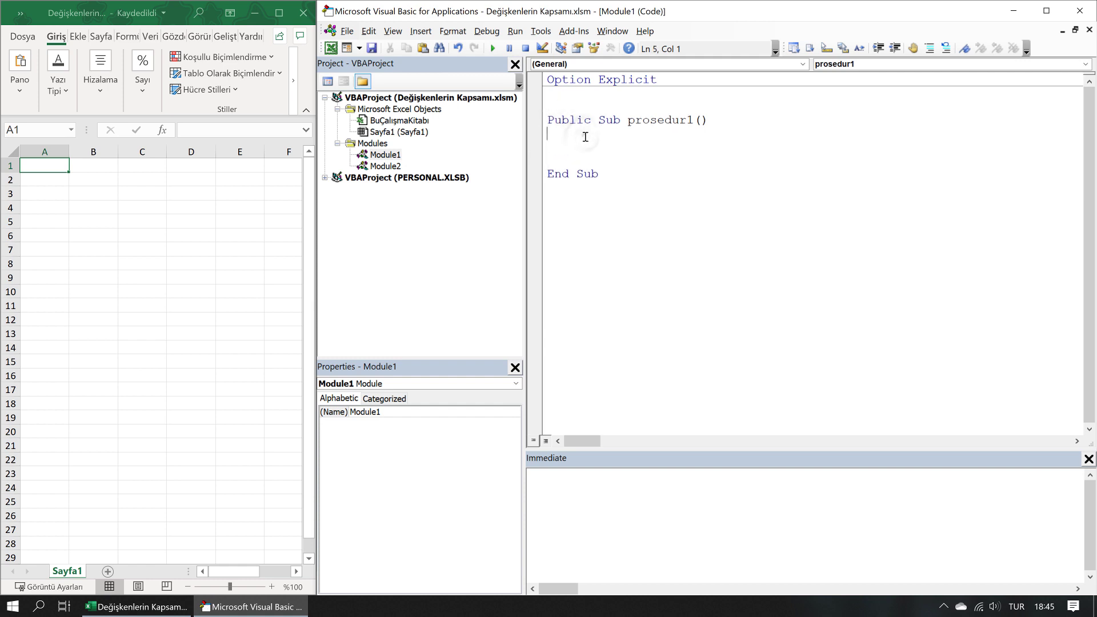
pyautogui.press('Return')
# Write Dim ornek As String, ornek = "deneme" and Debug.Print ornek inside prosedur1.
pyautogui.write('ornek As S')
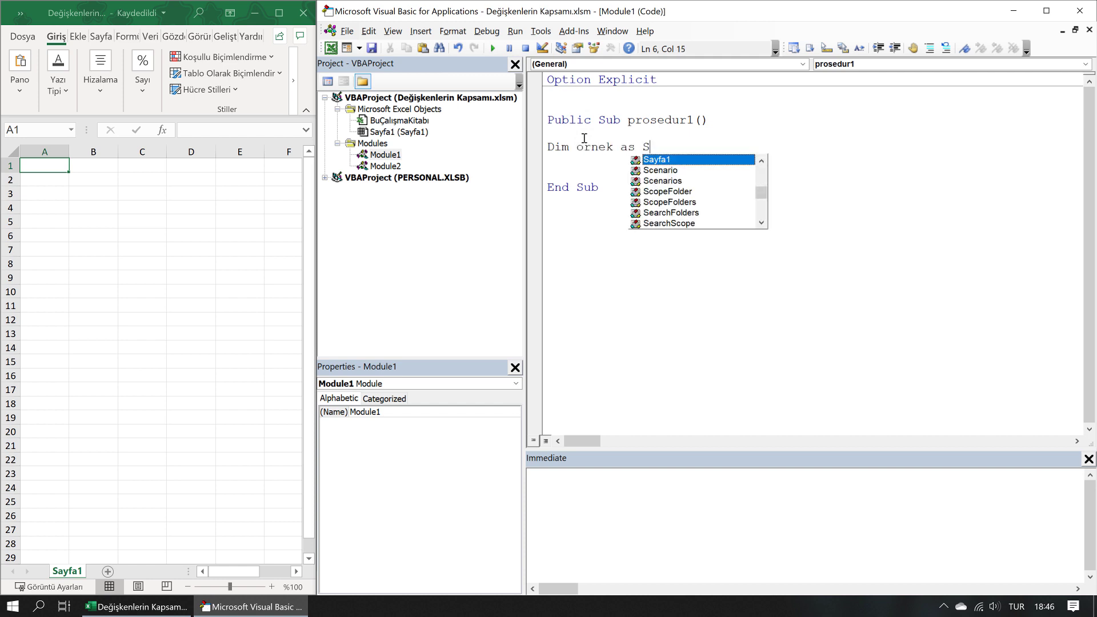
pyautogui.write('tring')
pyautogui.press('Return')
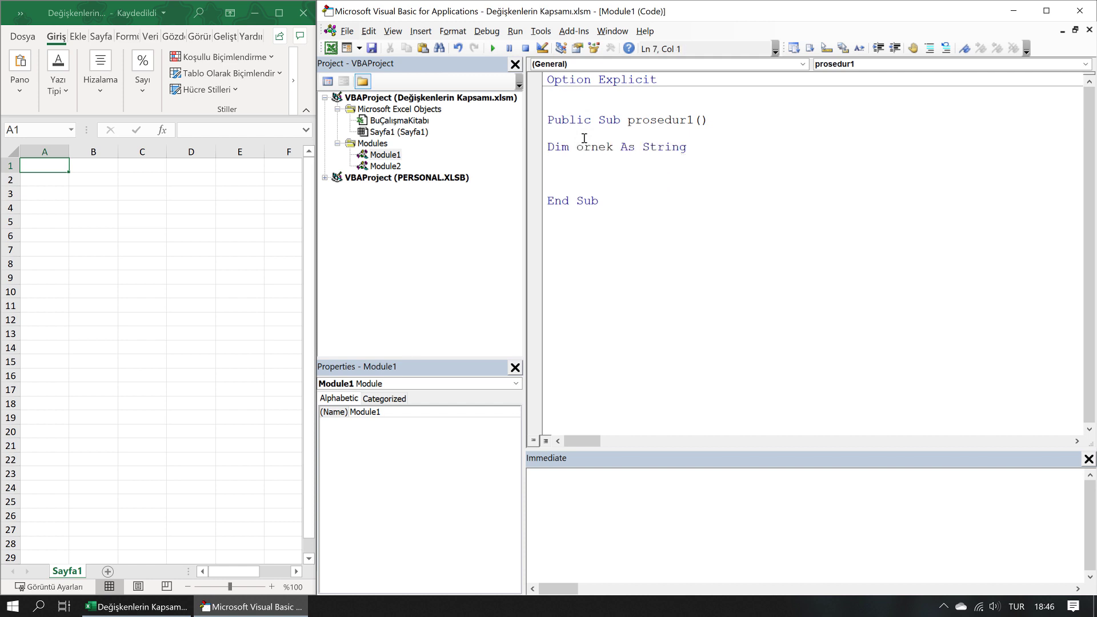
pyautogui.write('ornek = "')
pyautogui.write('deneme"')
pyautogui.press('Return')
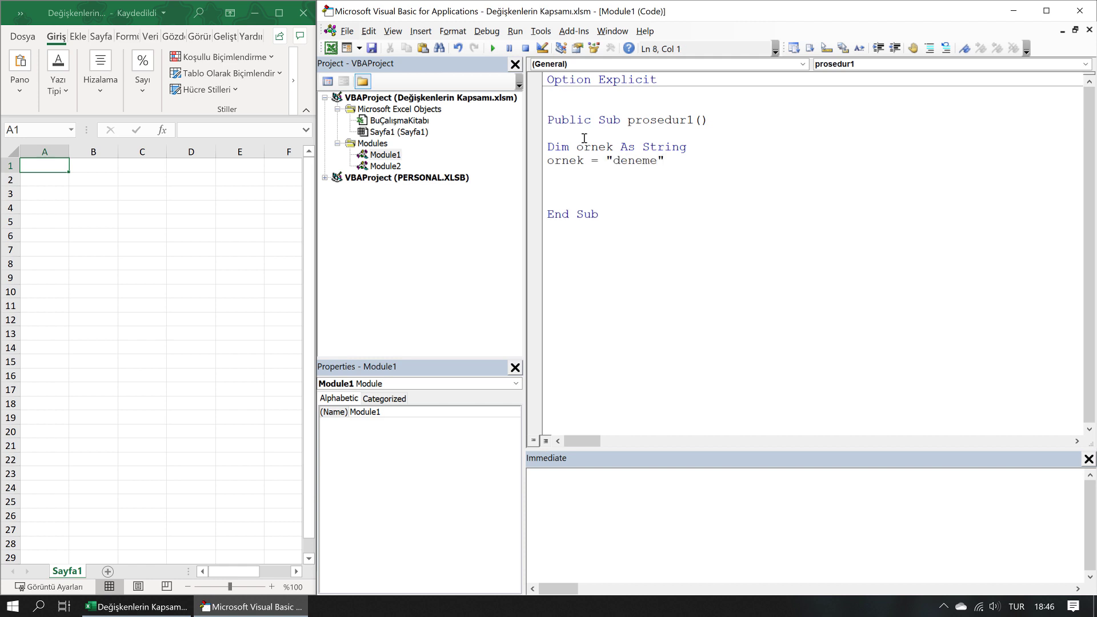
pyautogui.press('BackSpace')
pyautogui.press('Return')
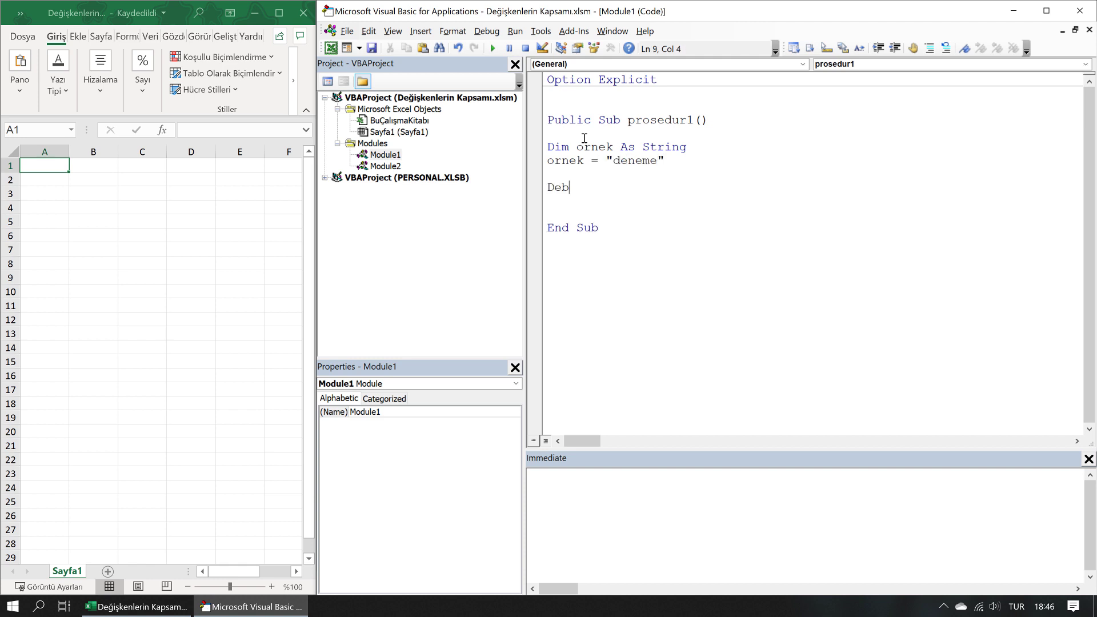
pyautogui.write('ug.Print ornek')
# Run prosedur1, then clear its deneme output from the Immediate window.
pyautogui.click(492, 48)
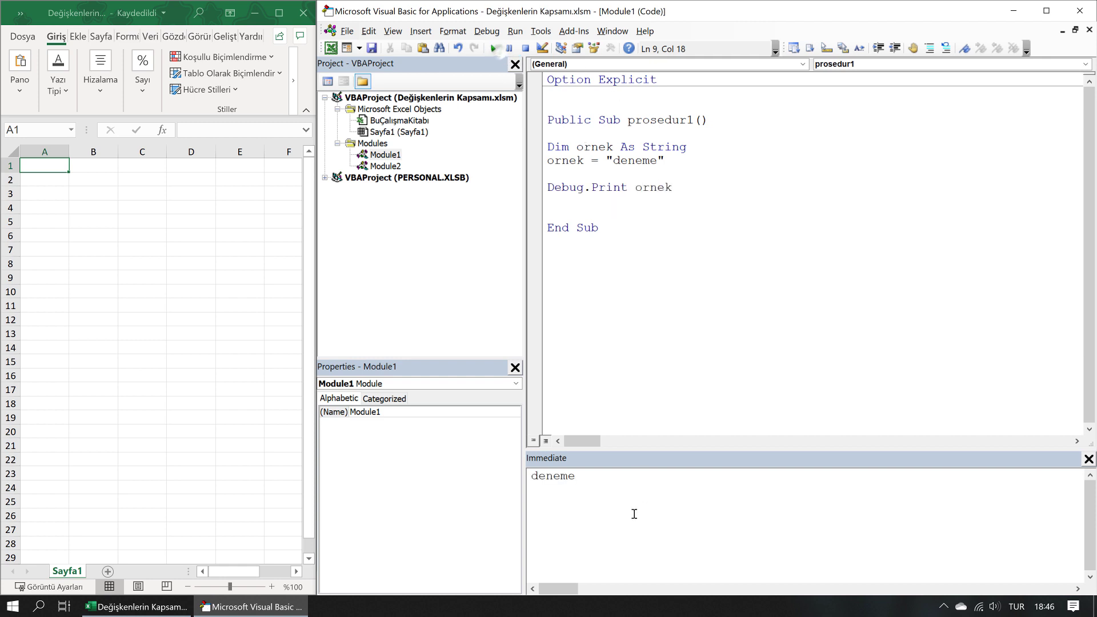
pyautogui.moveTo(584, 483); pyautogui.dragTo(516, 470)
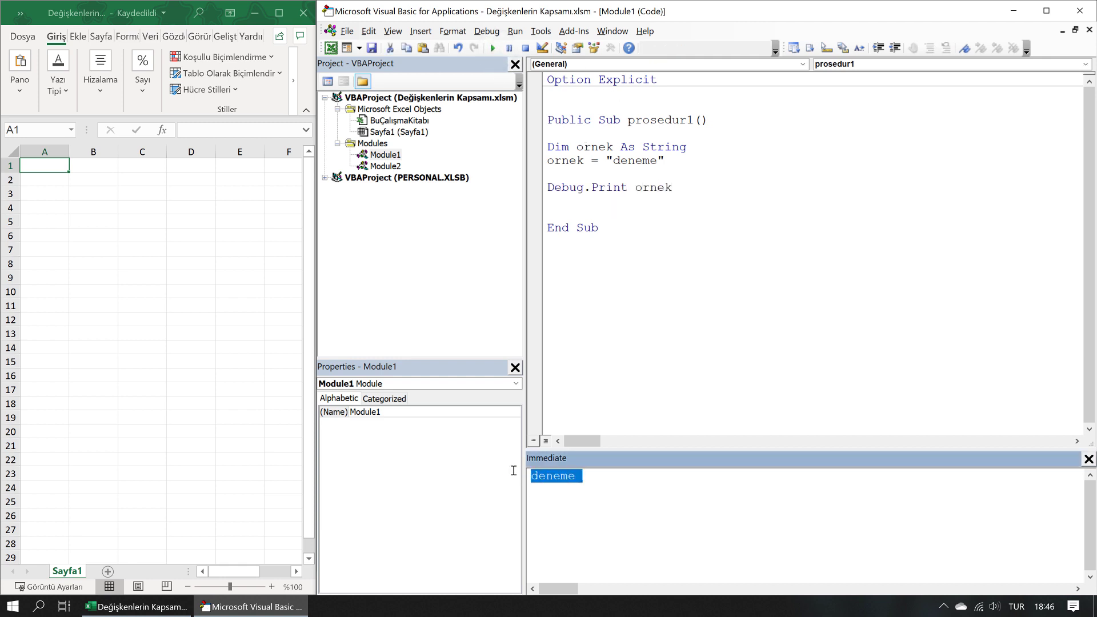
pyautogui.press('Delete')
# Remove the blank line before End Sub in prosedur1 and add room below it.
pyautogui.click(616, 251)
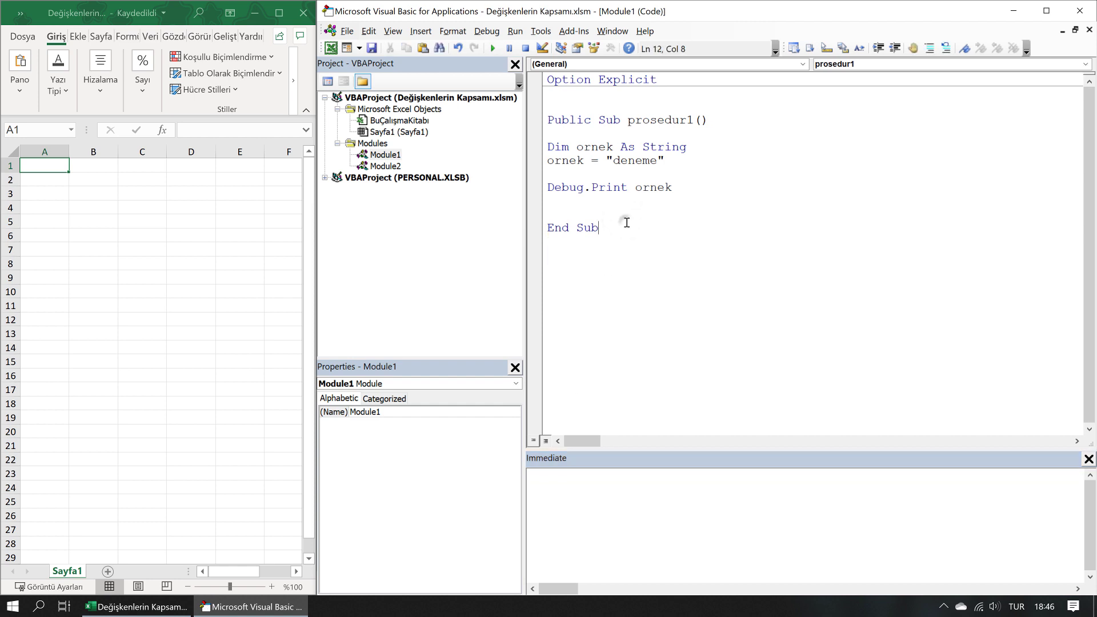
pyautogui.click(596, 205)
pyautogui.press('Delete')
pyautogui.press('Return')
pyautogui.press('Return')
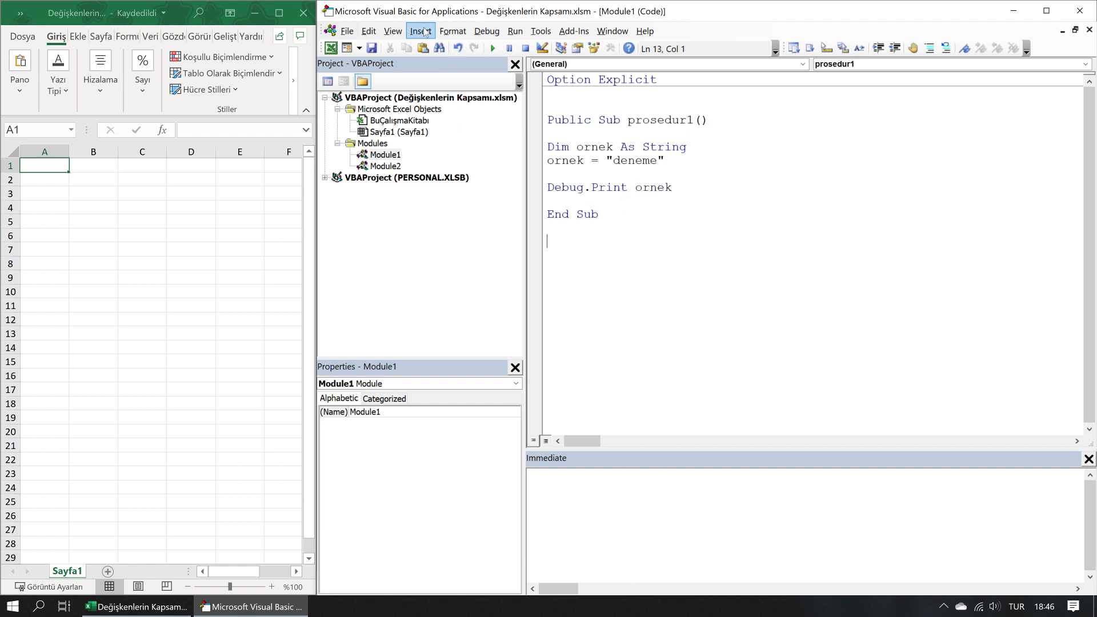
# Add a public Sub named prosedur2 below prosedur1 in Module1.
pyautogui.click(425, 32)
pyautogui.click(440, 46)
pyautogui.write('prosedur2')
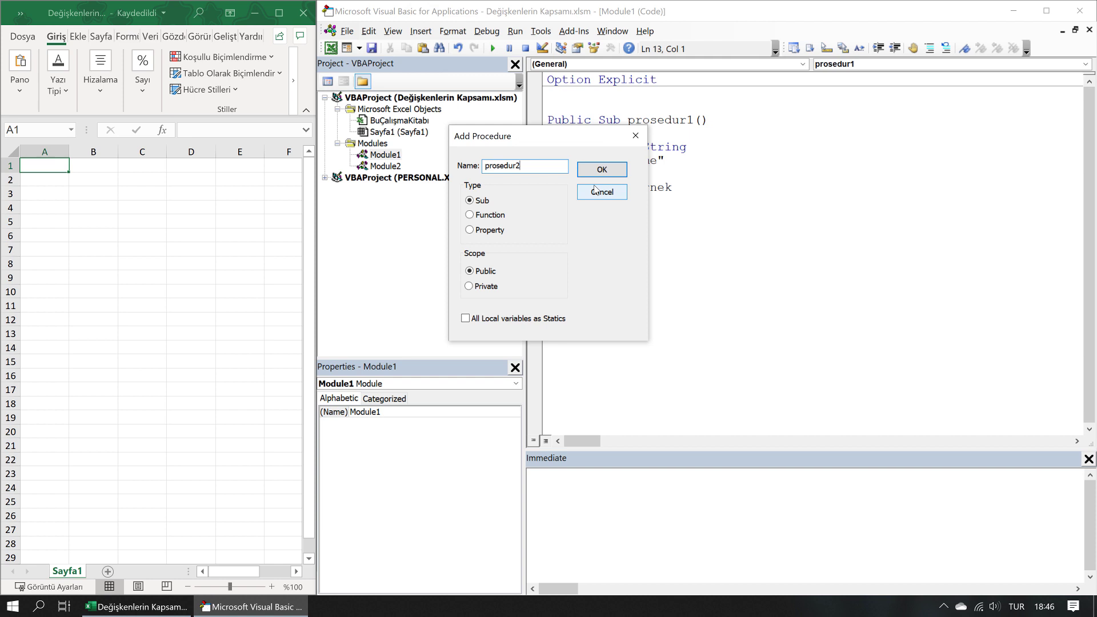
pyautogui.press('Return')
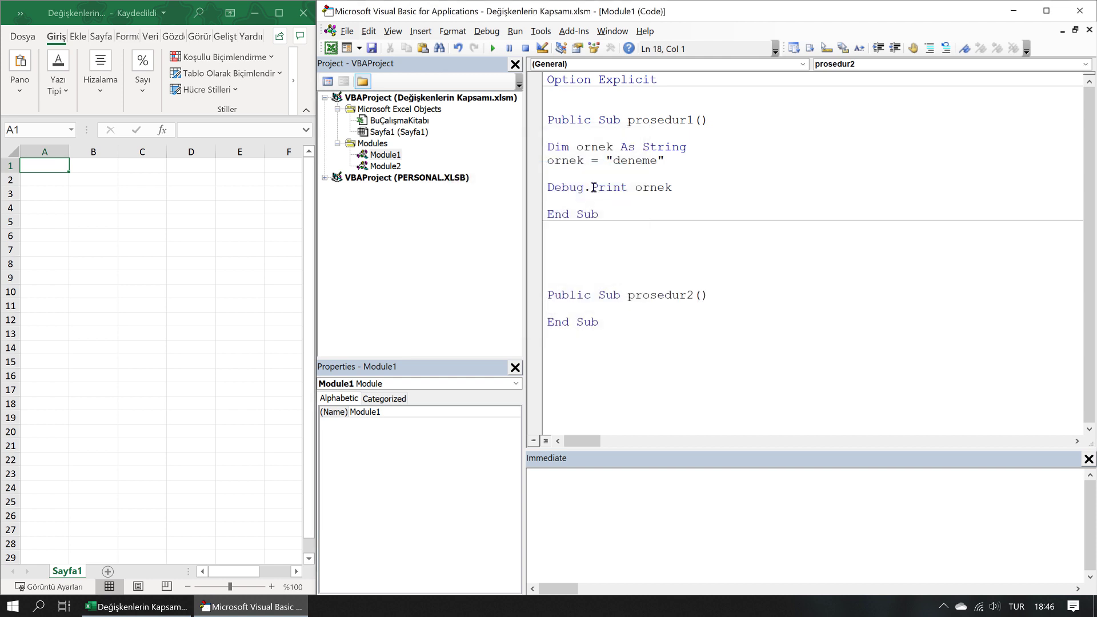
pyautogui.press('Up')
pyautogui.press('Up')
pyautogui.press('Delete')
pyautogui.press('Delete')
pyautogui.press('Delete')
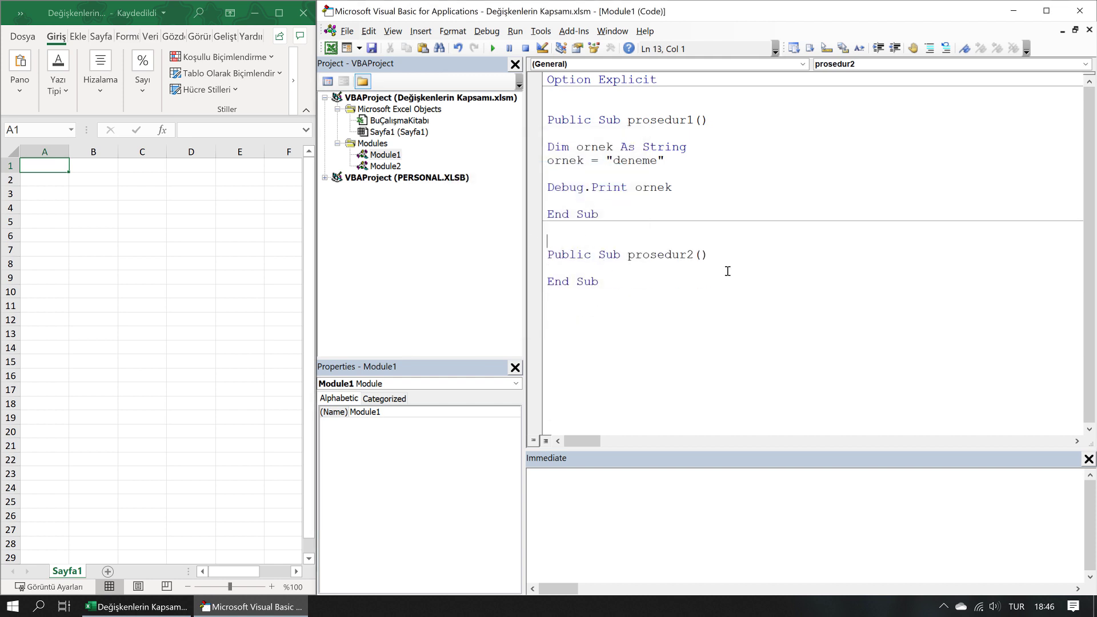
pyautogui.press('Return')
pyautogui.press('Return')
pyautogui.press('Up')
# Copy Debug.Print ornek into prosedur2 and run it, raising a Variable not defined error.
pyautogui.moveTo(674, 190); pyautogui.dragTo(457, 191)
pyautogui.hotkey('ctrl', 'c')
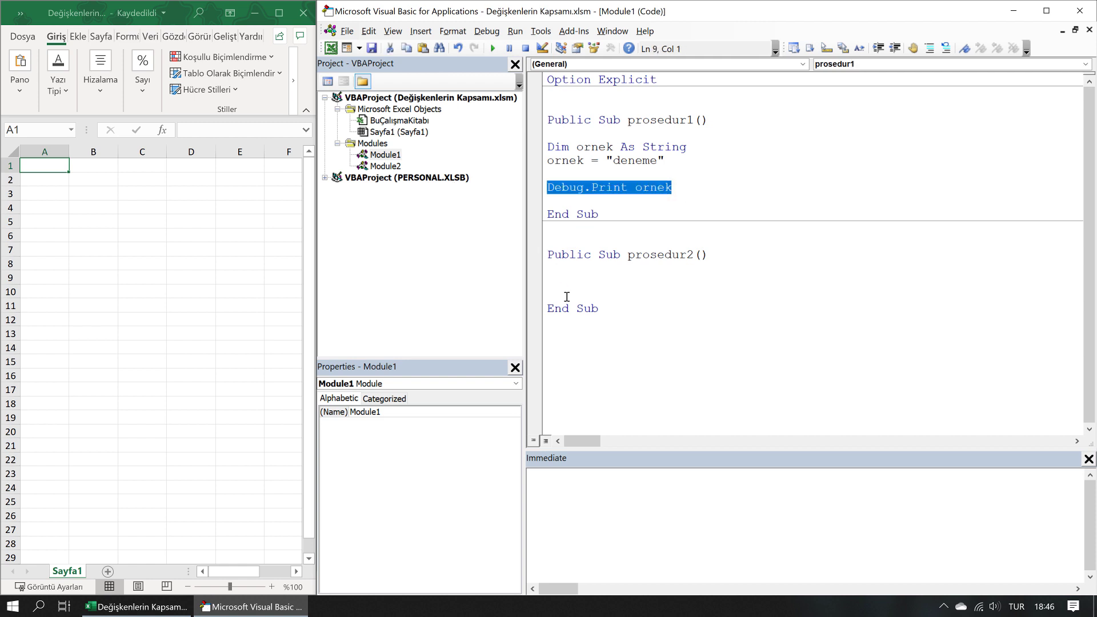
pyautogui.click(598, 292)
pyautogui.click(591, 282)
pyautogui.hotkey('ctrl', 'v')
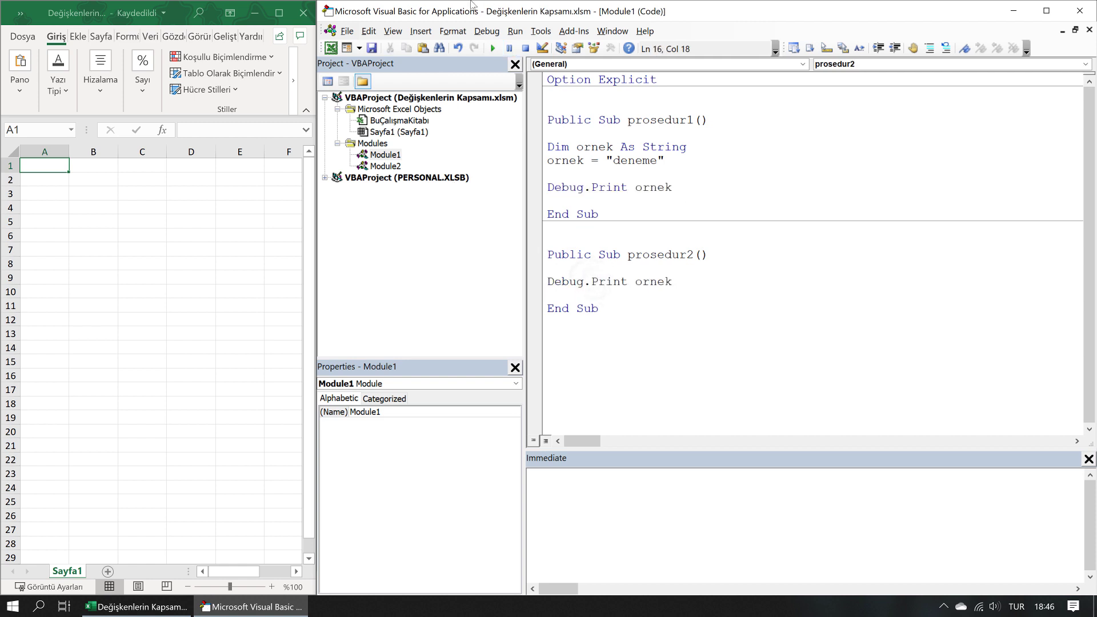
pyautogui.click(495, 50)
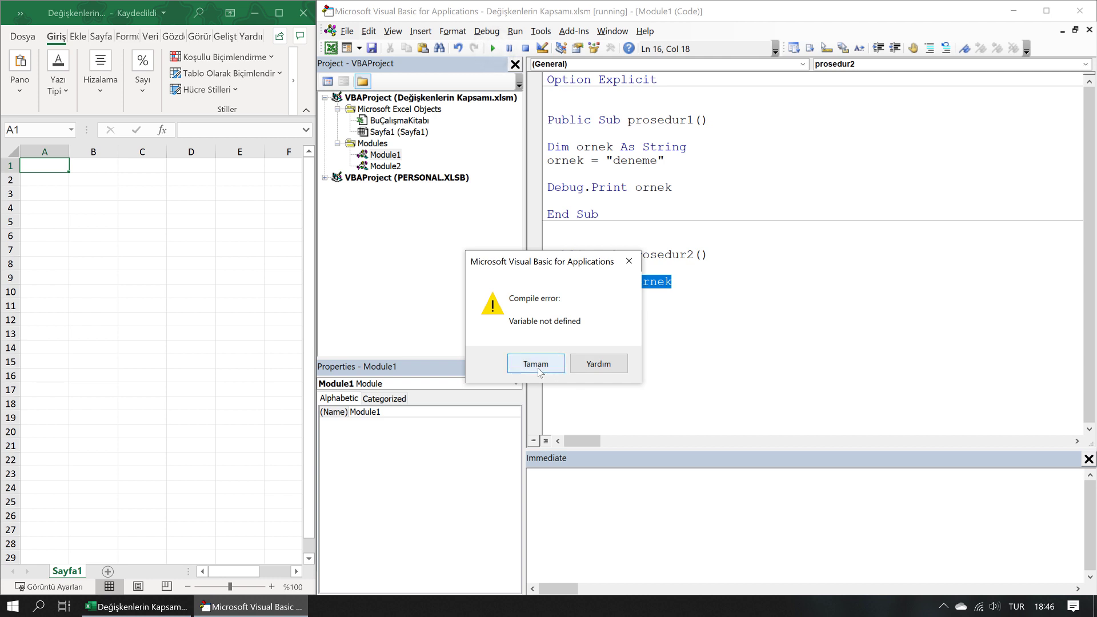
# Dismiss the Variable not defined compile error with Tamam, leaving prosedur2 in break mode.
pyautogui.click(536, 360)
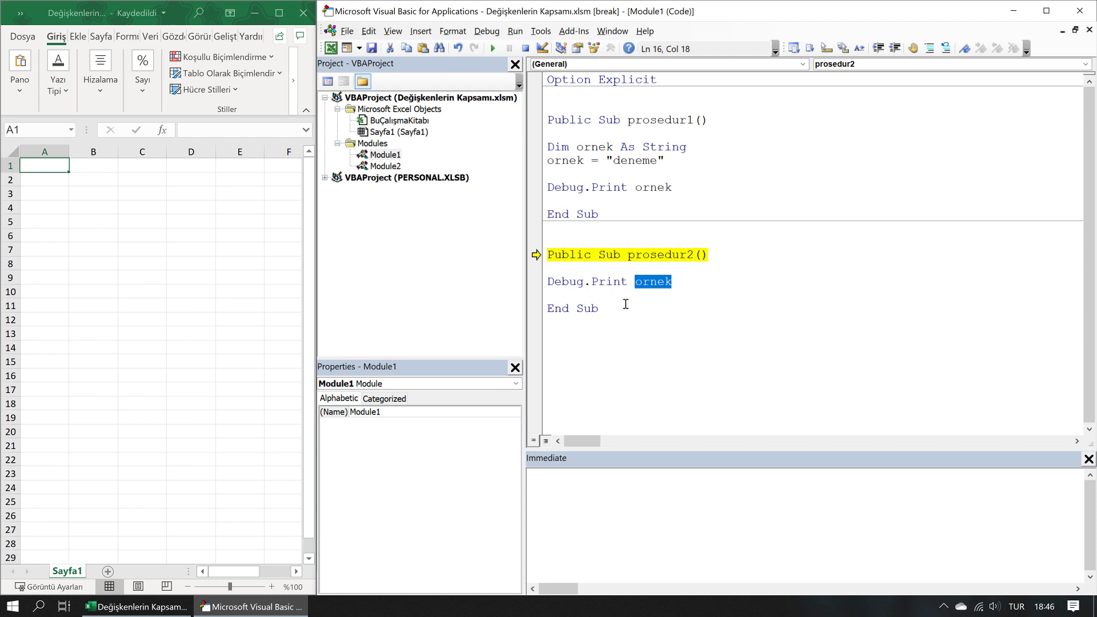
# Move the Dim ornek As String declaration out of prosedur1 to Module1's module level.
pyautogui.moveTo(689, 147); pyautogui.dragTo(548, 147)
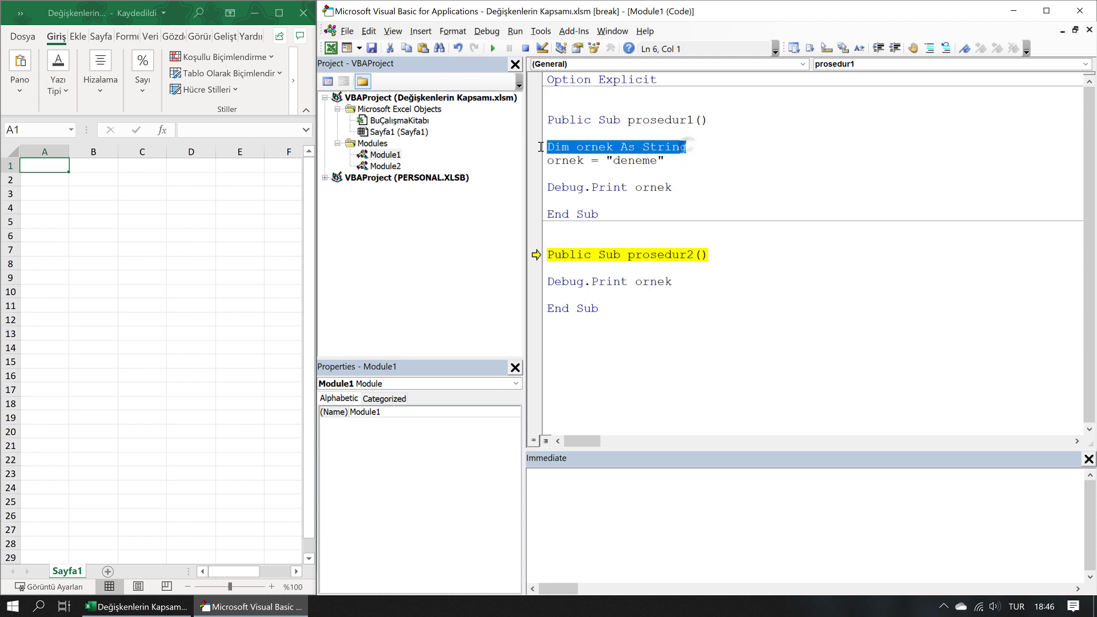
pyautogui.hotkey('ctrl', 'x')
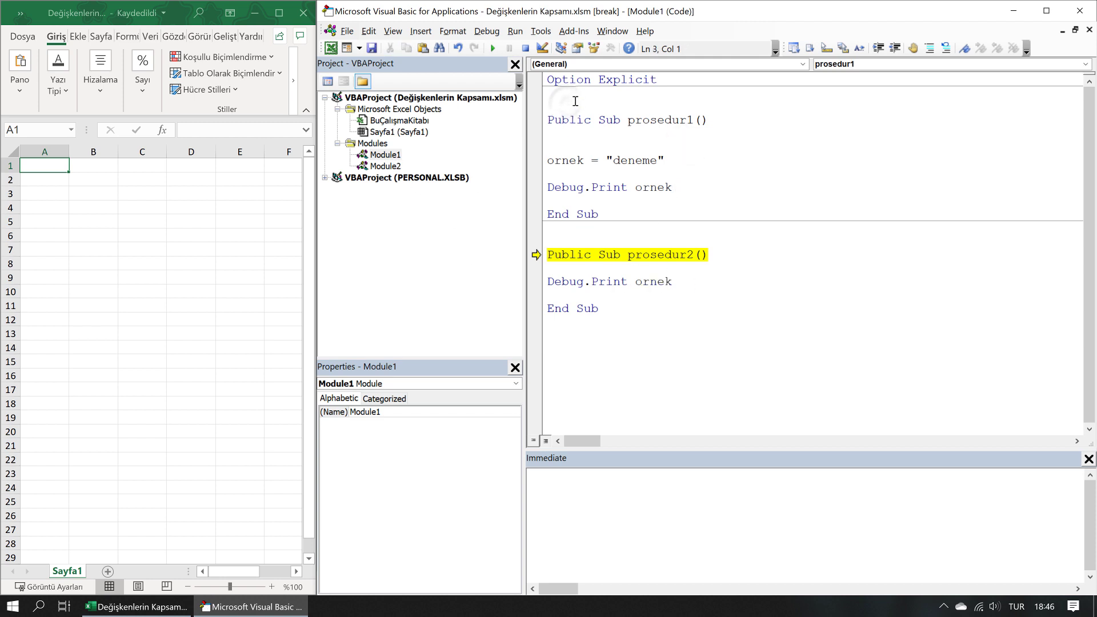
pyautogui.press('Return')
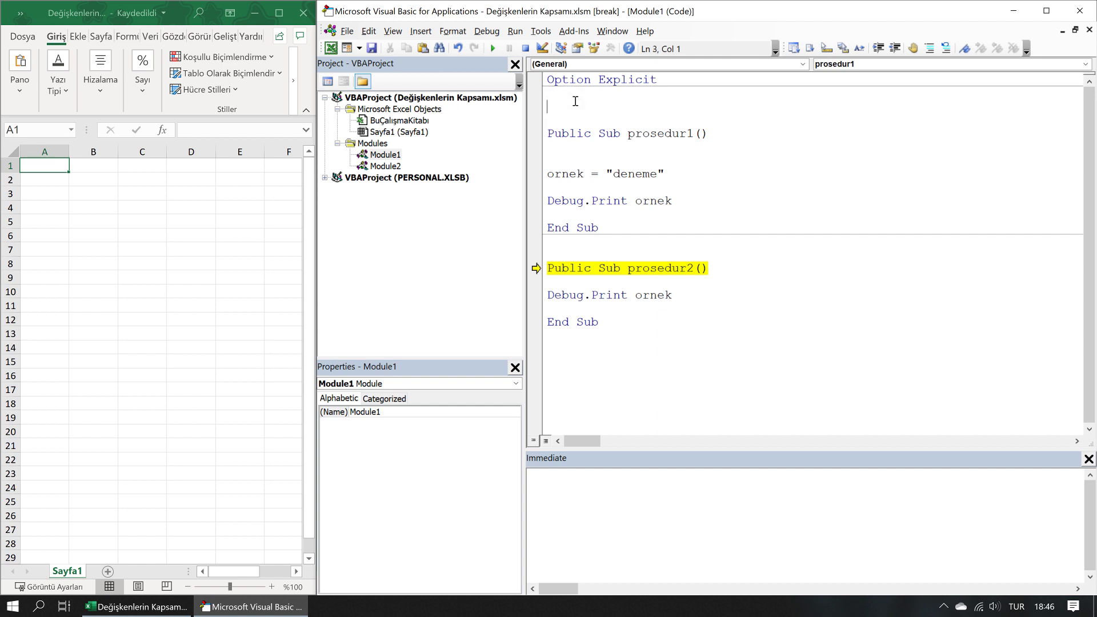
pyautogui.hotkey('ctrl', 'v')
pyautogui.click(579, 160)
pyautogui.press('BackSpace')
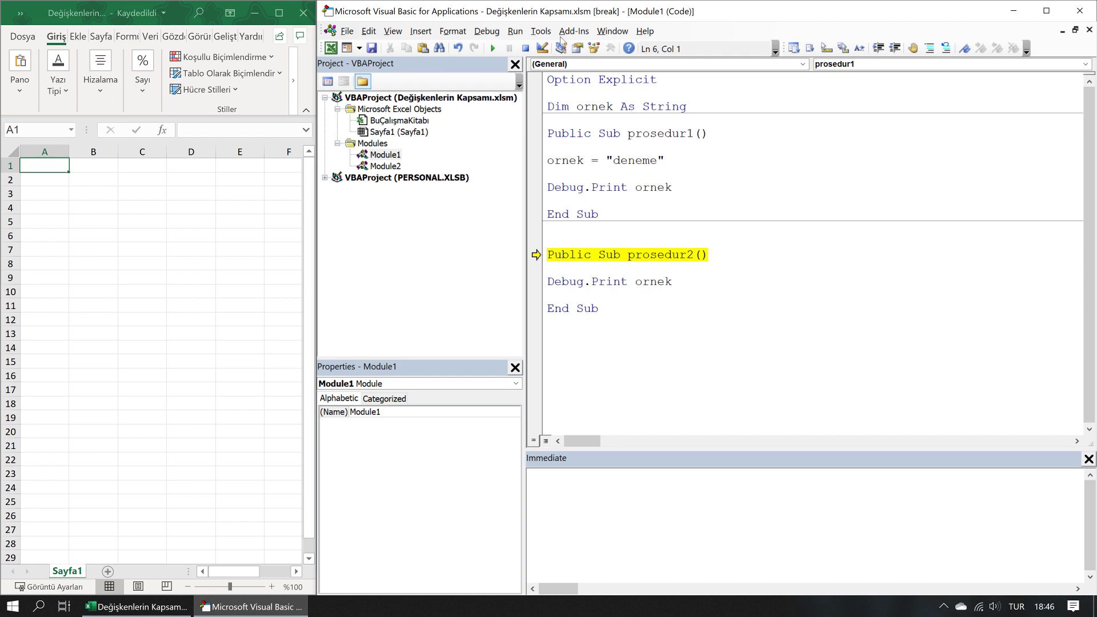
# Reset the paused code, run prosedur1, and clear its deneme output.
pyautogui.click(525, 48)
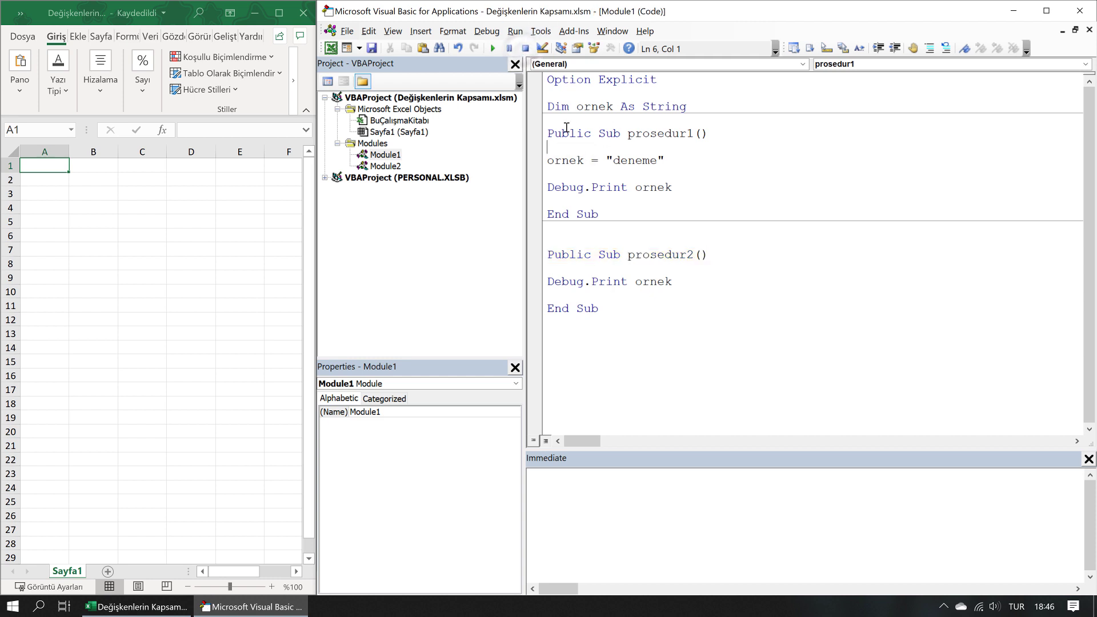
pyautogui.click(568, 133)
pyautogui.click(493, 48)
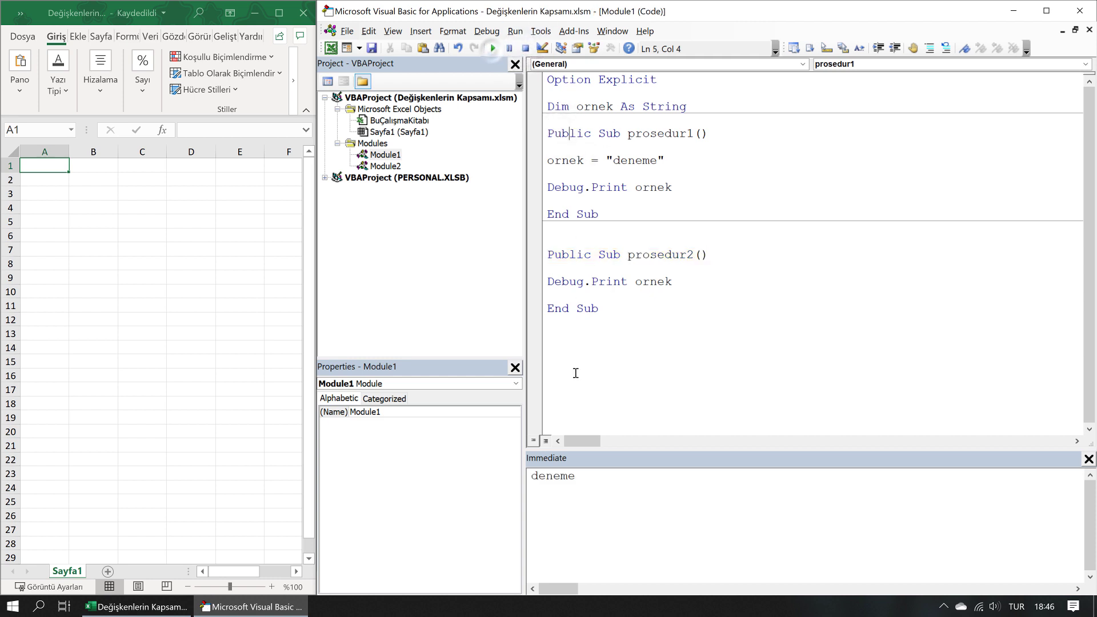
pyautogui.doubleClick(585, 483)
pyautogui.press('Delete')
# Run prosedur2, delete its printed deneme output, and return to the Dim ornek declaration.
pyautogui.click(595, 281)
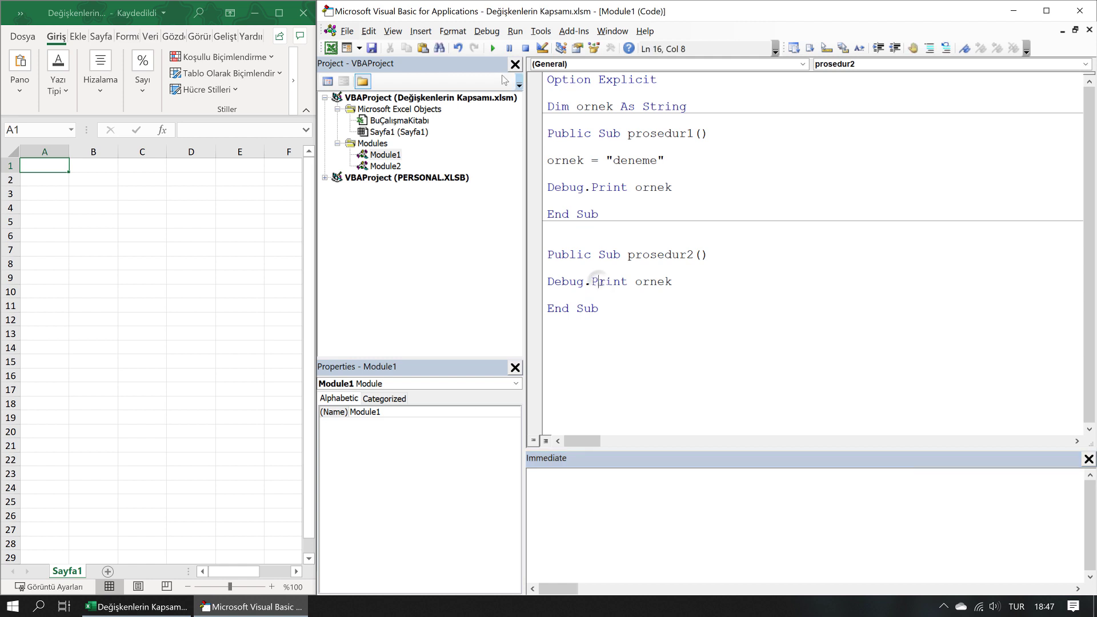
pyautogui.click(492, 48)
pyautogui.moveTo(598, 480); pyautogui.dragTo(449, 470)
pyautogui.press('Delete')
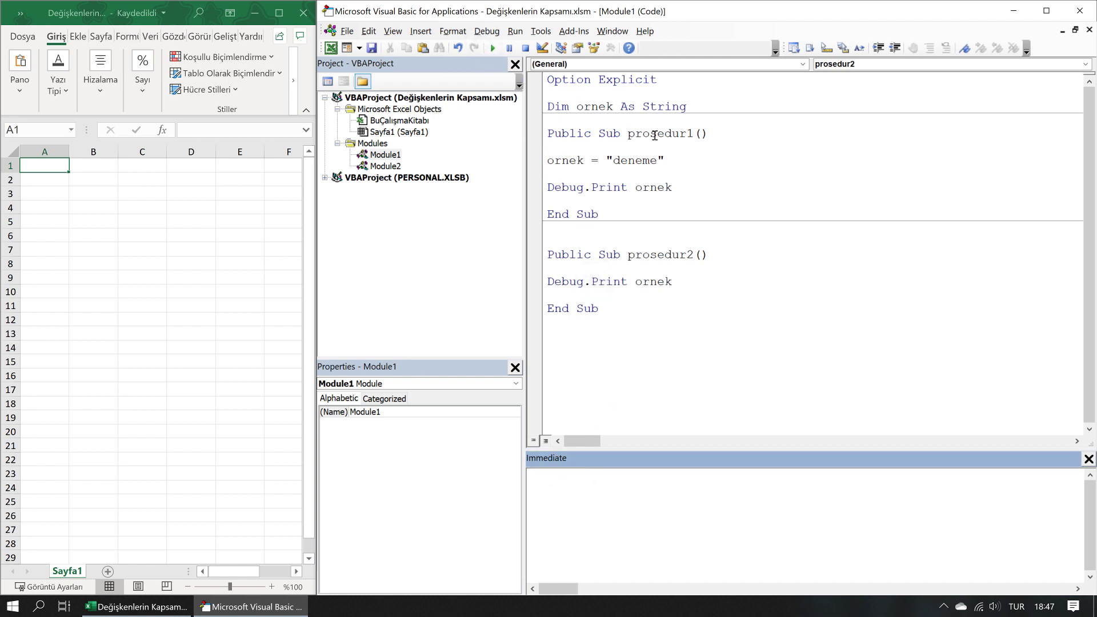
pyautogui.click(654, 134)
pyautogui.click(605, 107)
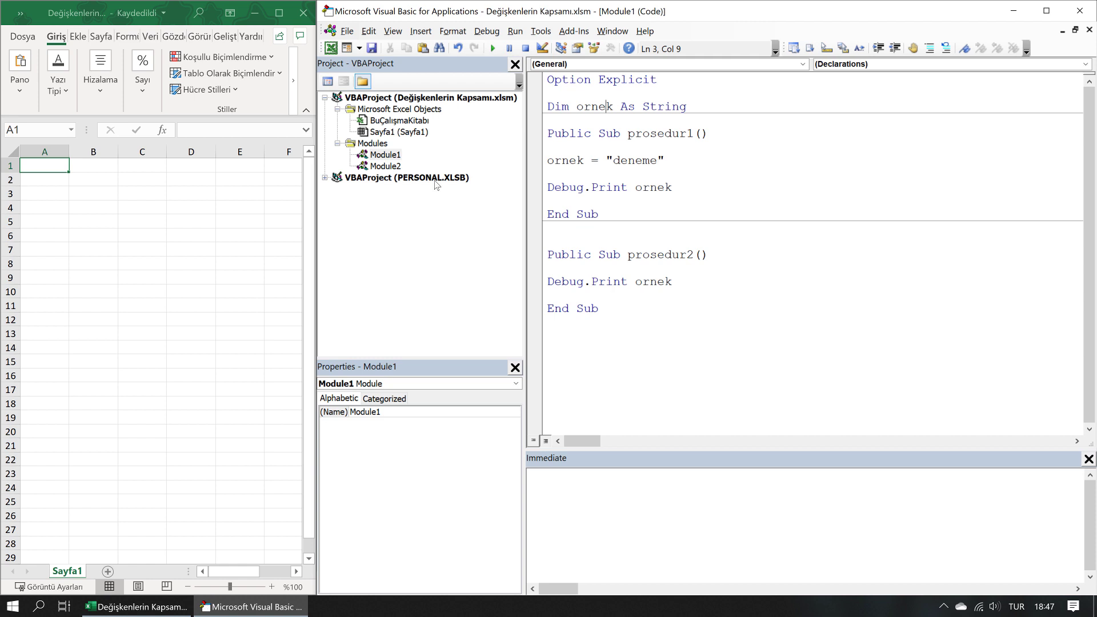
# Add a public Sub named prosedur3 to Module2.
pyautogui.doubleClick(385, 166)
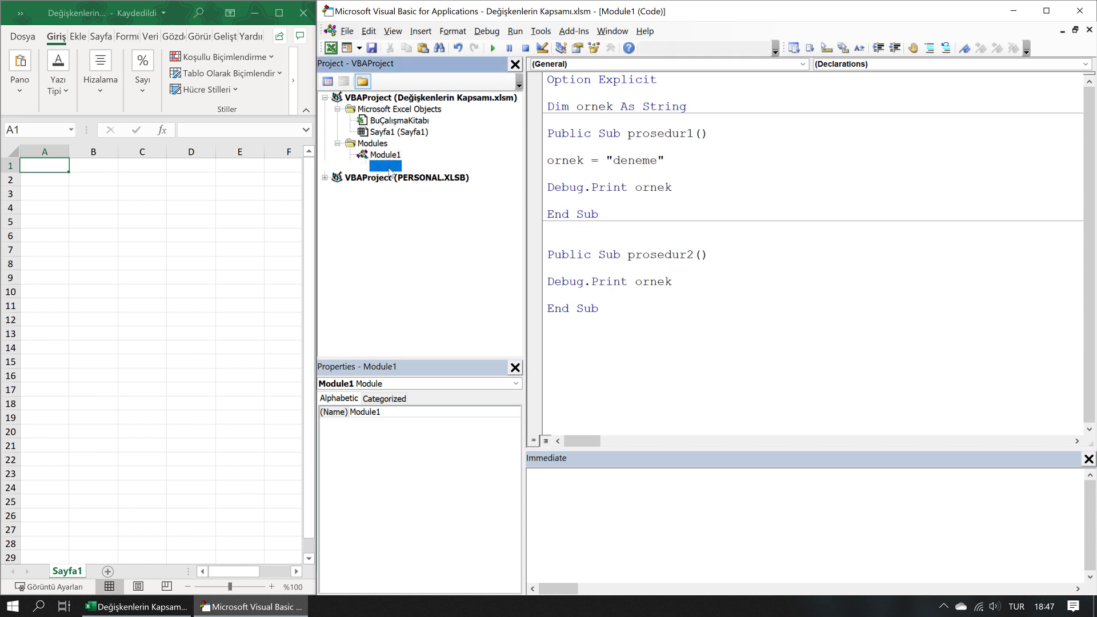
pyautogui.click(426, 32)
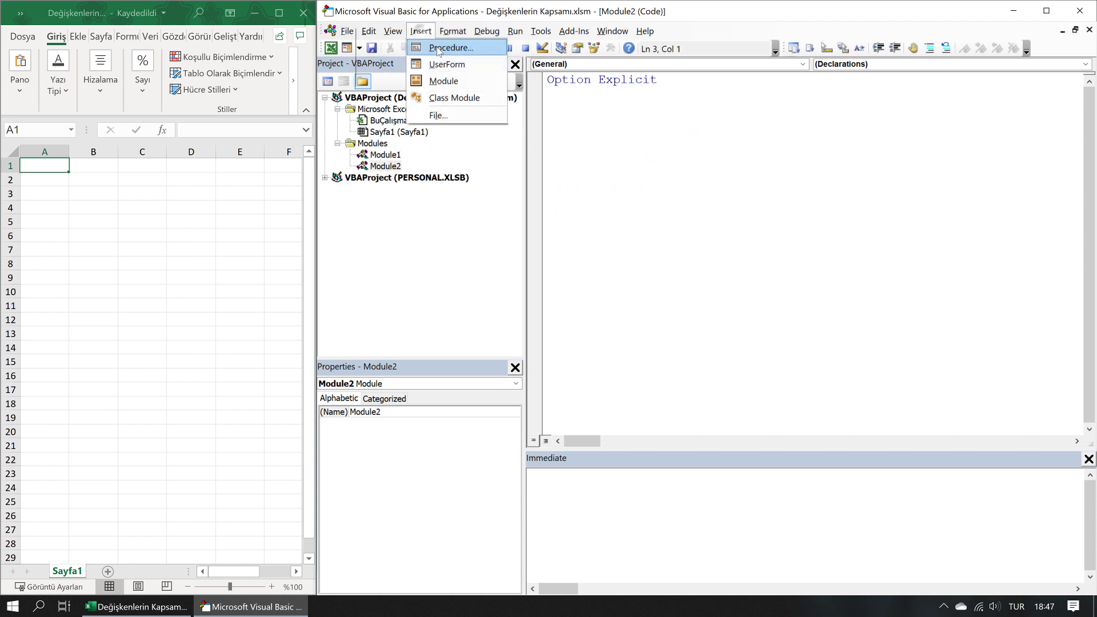
pyautogui.click(440, 46)
pyautogui.write('prosedur3')
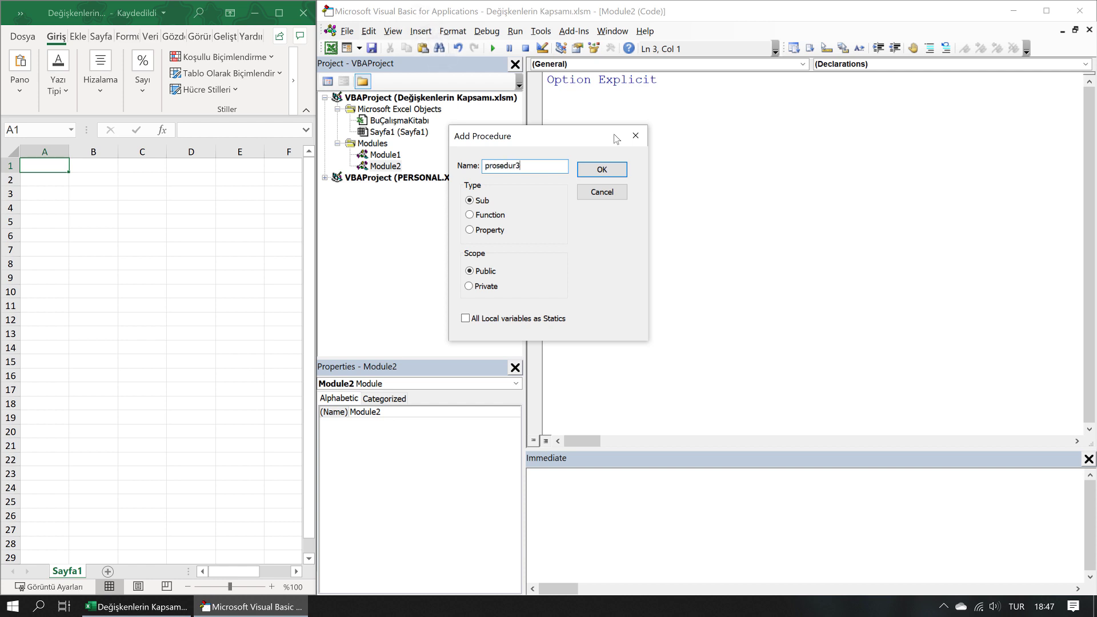
pyautogui.press('Return')
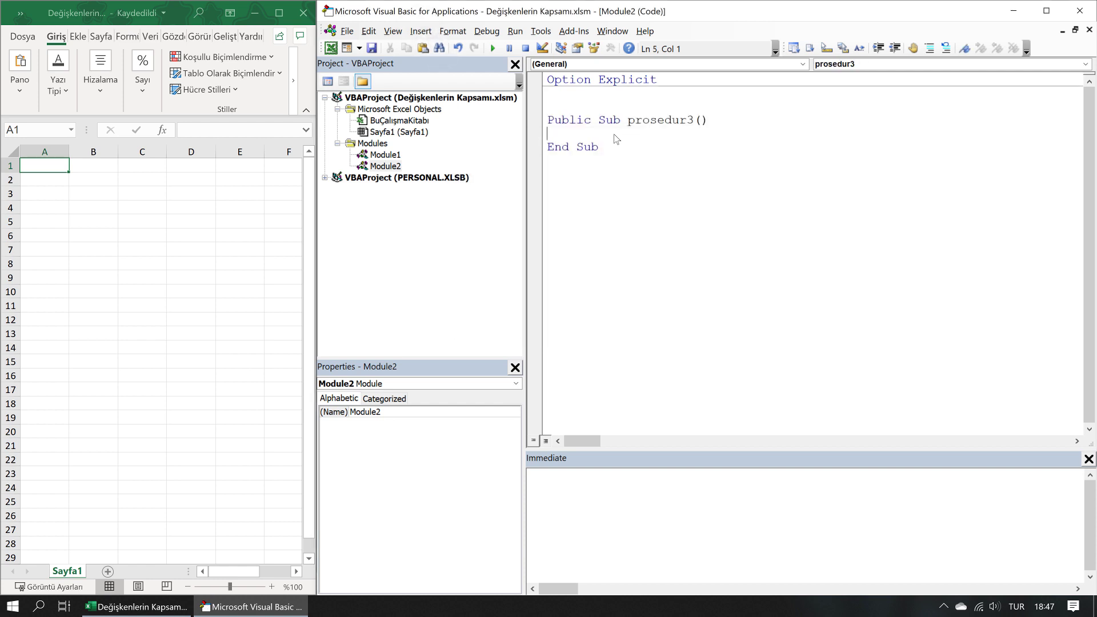
pyautogui.press('Return')
pyautogui.press('Return')
# Copy Debug.Print ornek from Module1 and paste it into prosedur3.
pyautogui.click(378, 147)
pyautogui.doubleClick(385, 155)
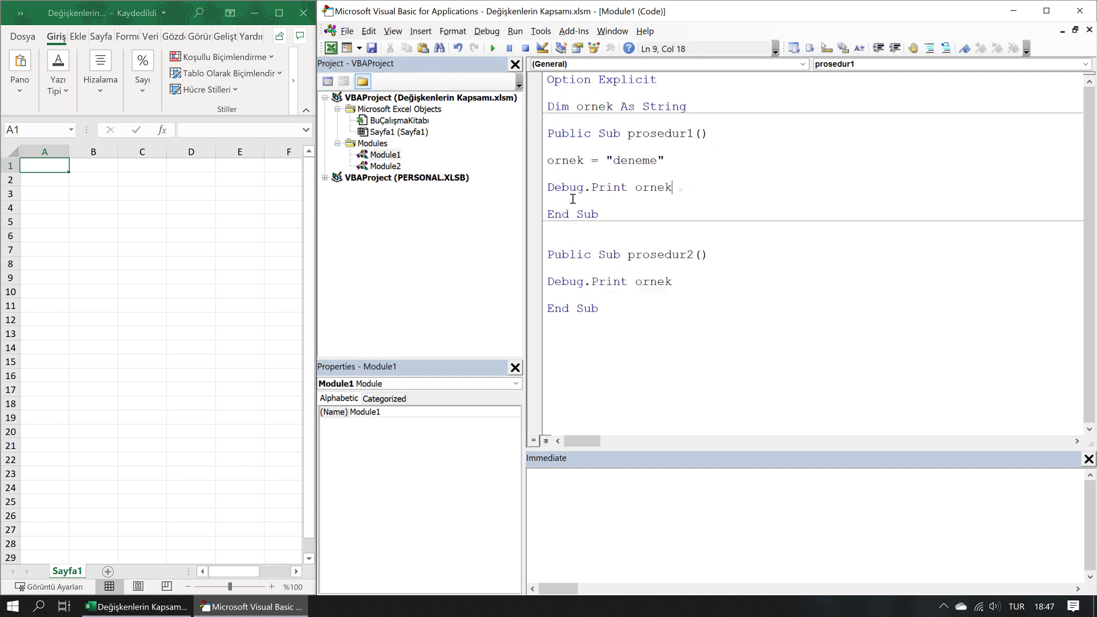
pyautogui.hotkey('shift', 'Home')
pyautogui.doubleClick(385, 166)
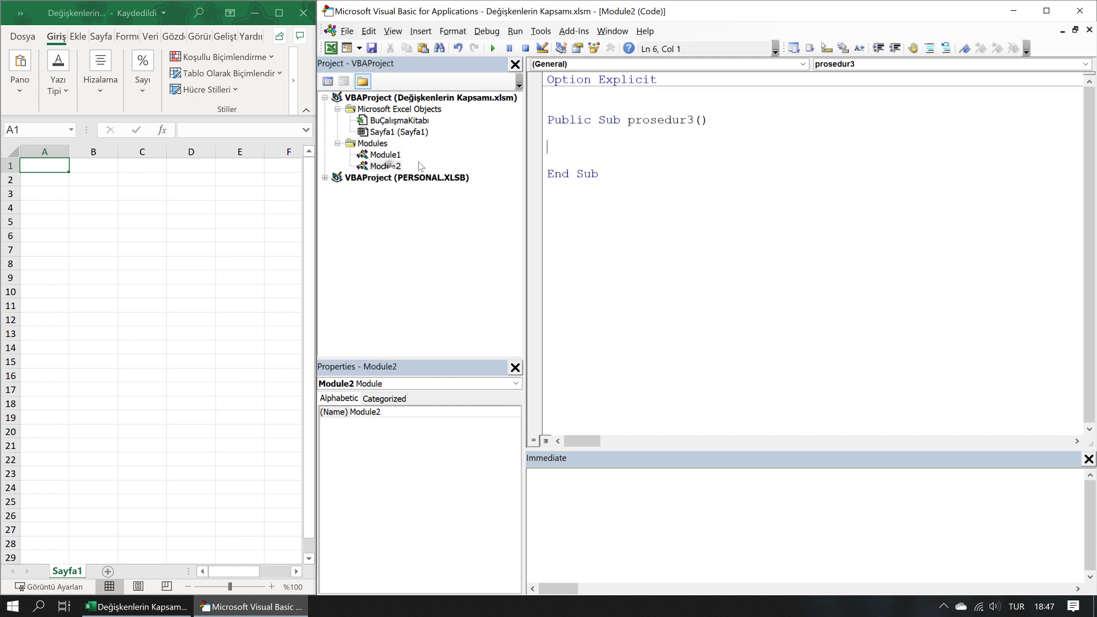
pyautogui.hotkey('ctrl', 'v')
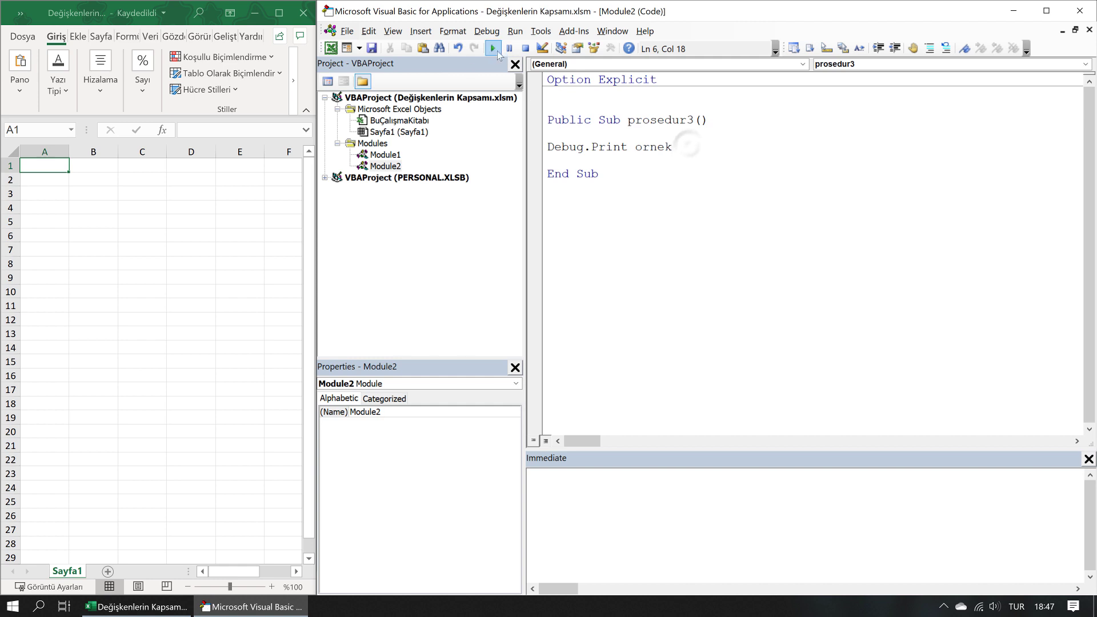
# Run prosedur3, dismiss the Variable not defined error, and return to Module1.
pyautogui.click(493, 48)
pyautogui.click(539, 363)
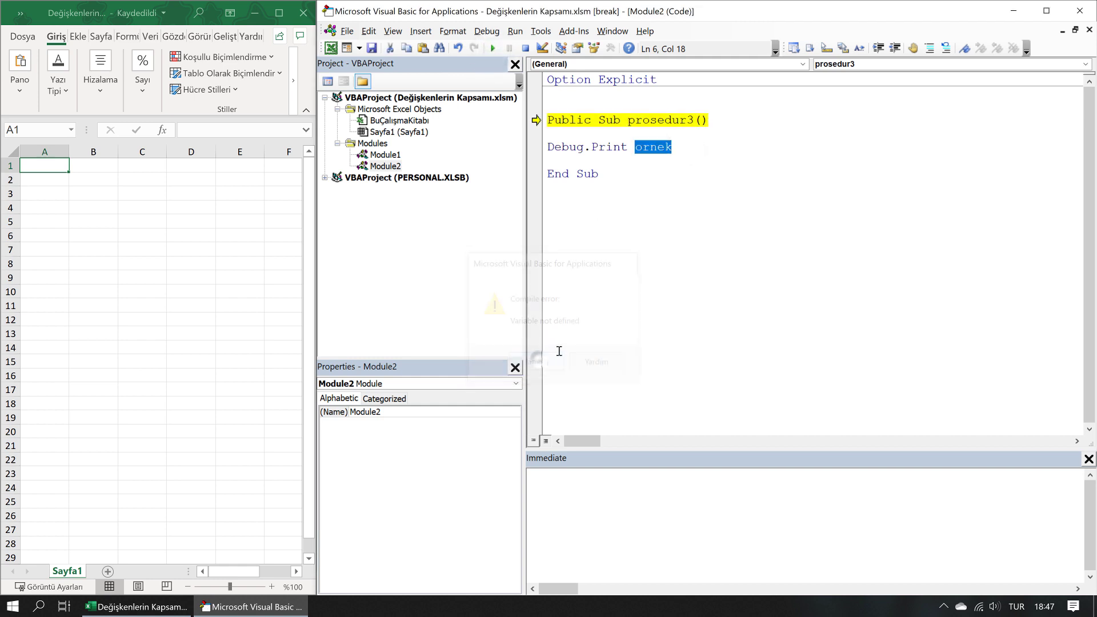
pyautogui.click(673, 147)
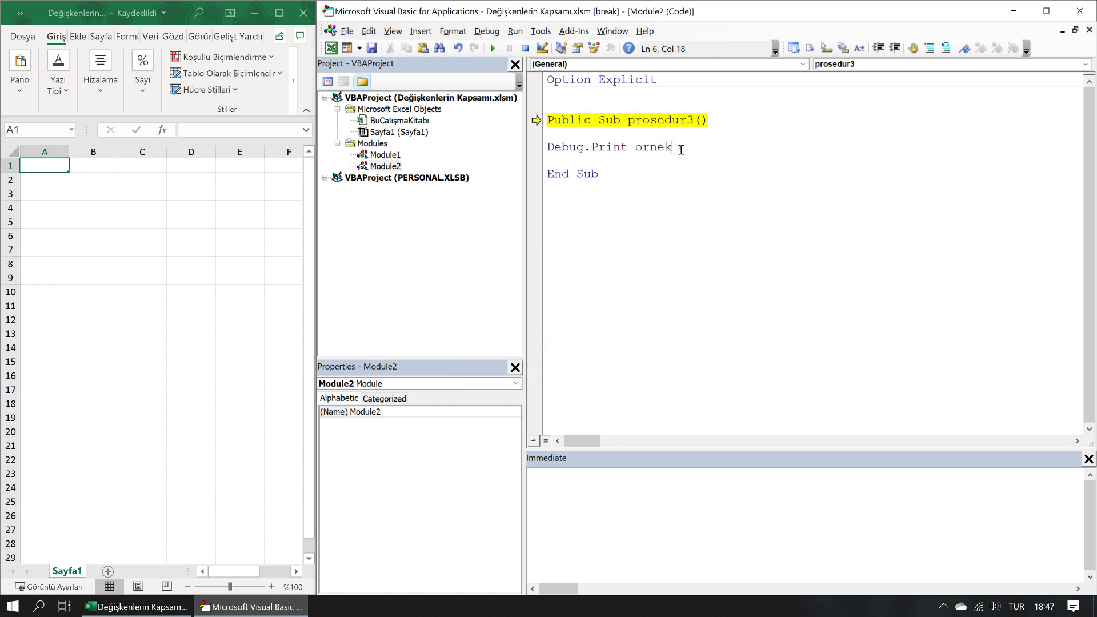
pyautogui.doubleClick(386, 155)
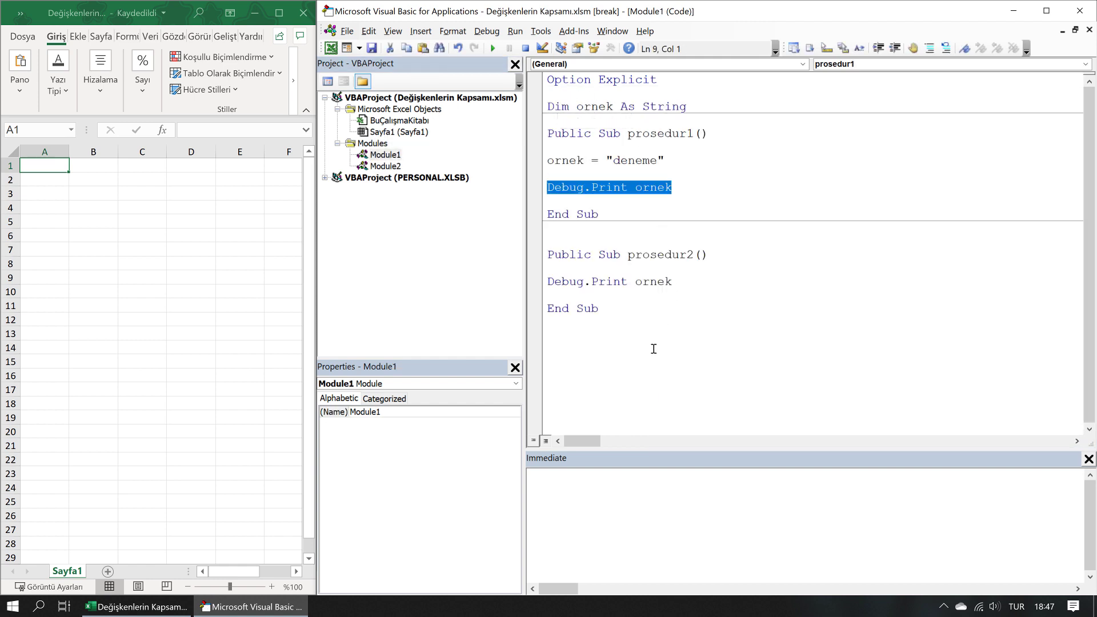
# Change the ornek declaration in Module1 from Dim to Public and accept the project reset.
pyautogui.doubleClick(568, 105)
pyautogui.write('P')
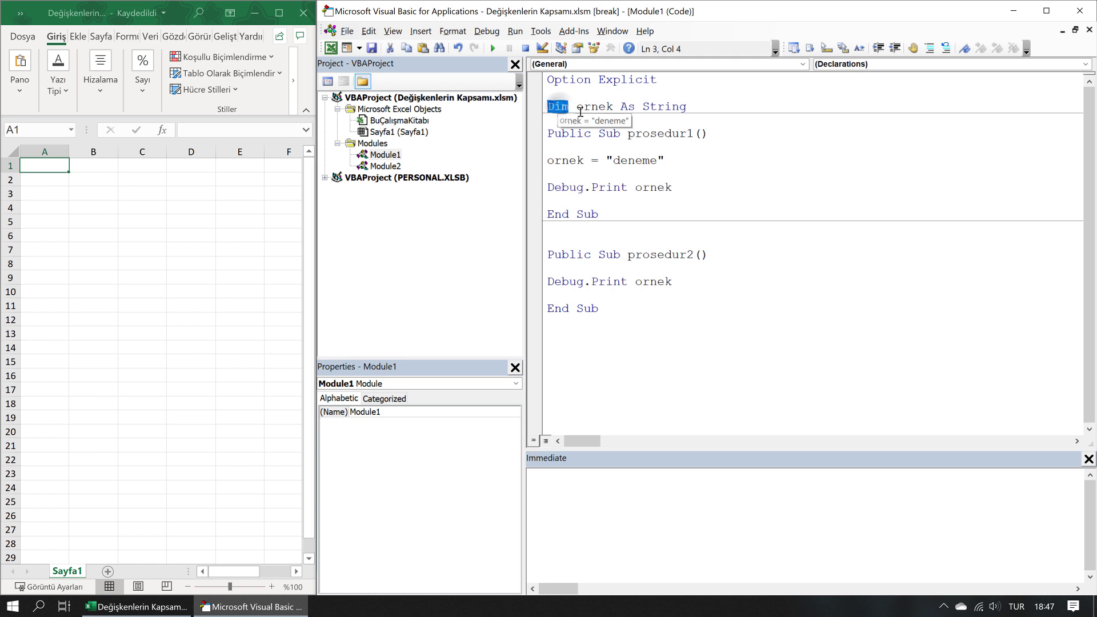
pyautogui.write('ublic')
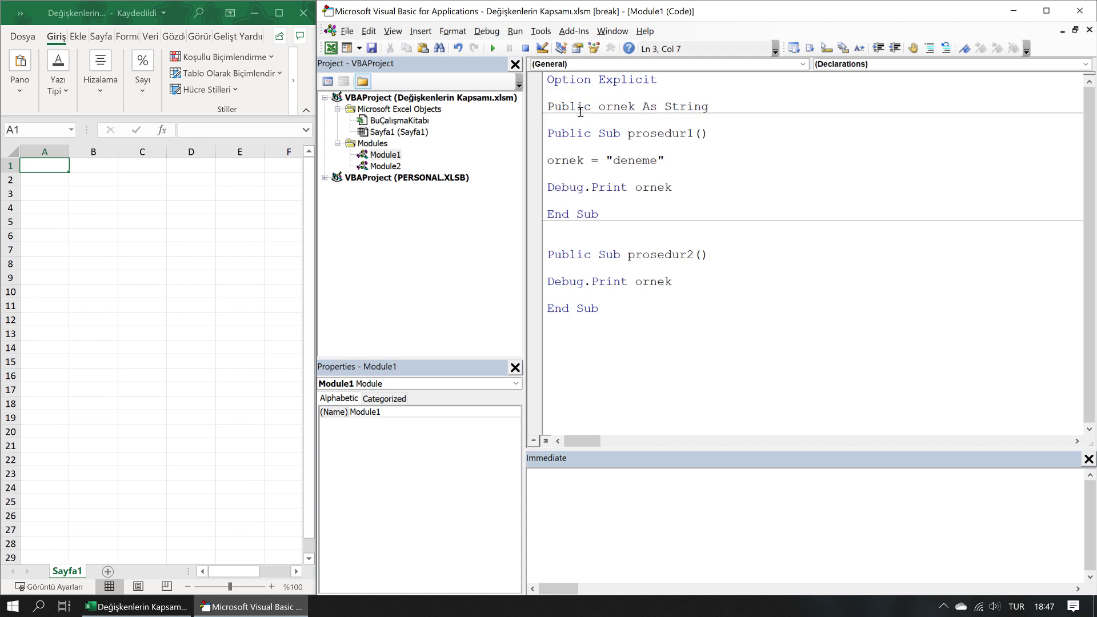
pyautogui.click(623, 181)
pyautogui.click(503, 358)
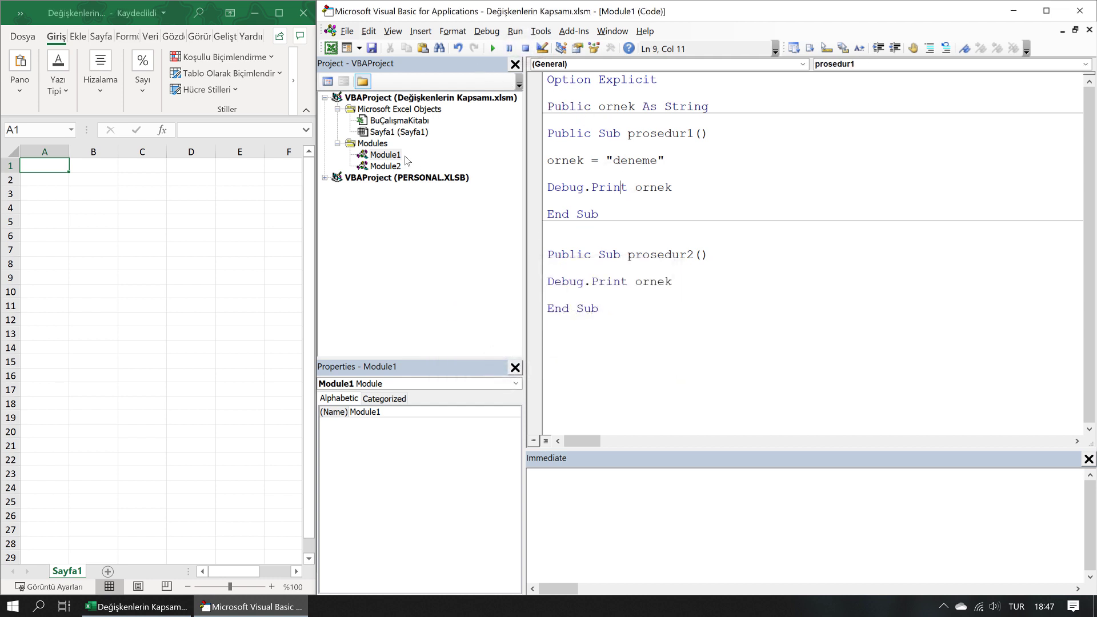
# Add ornek = "deneme2" above Debug.Print ornek in Module2's prosedur3.
pyautogui.doubleClick(384, 166)
pyautogui.click(587, 139)
pyautogui.press('Return')
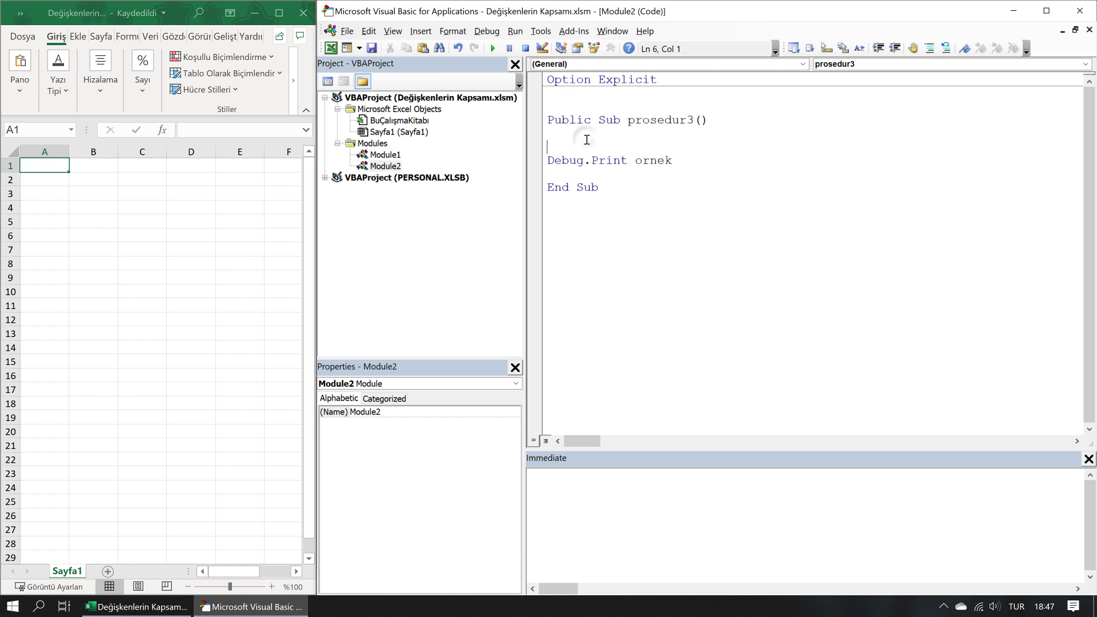
pyautogui.write('ornek = "d')
pyautogui.write('en')
pyautogui.press('BackSpace')
pyautogui.press('BackSpace')
pyautogui.press('BackSpace')
pyautogui.press('BackSpace')
pyautogui.write('"deneme')
pyautogui.press('Return')
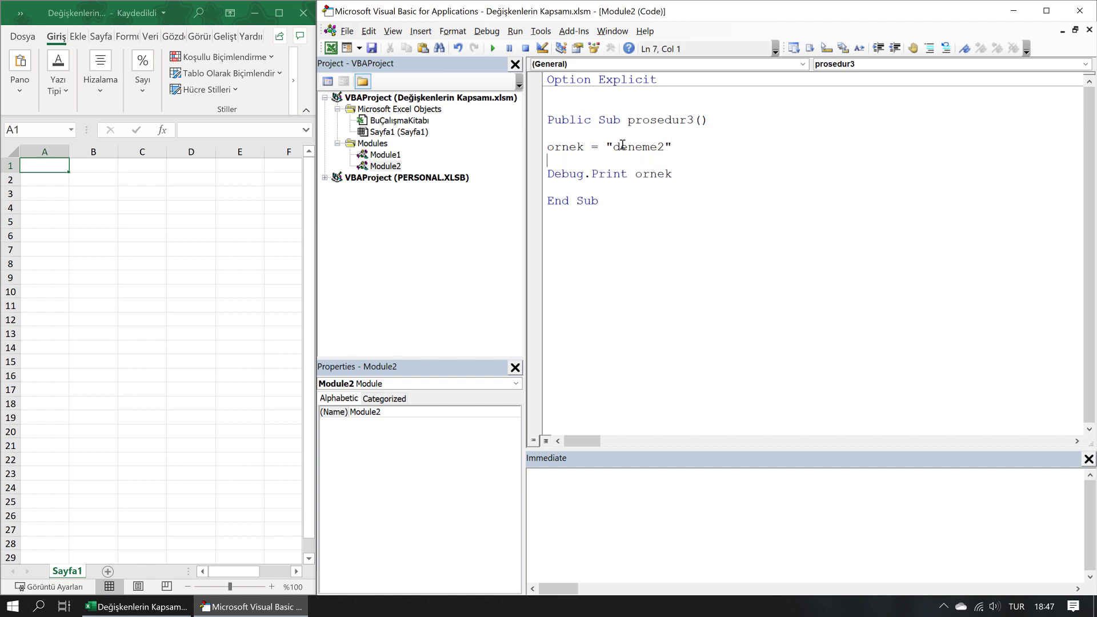
# Run prosedur3 and select the deneme2 output in the Immediate window.
pyautogui.click(493, 48)
pyautogui.moveTo(584, 477); pyautogui.dragTo(527, 479)
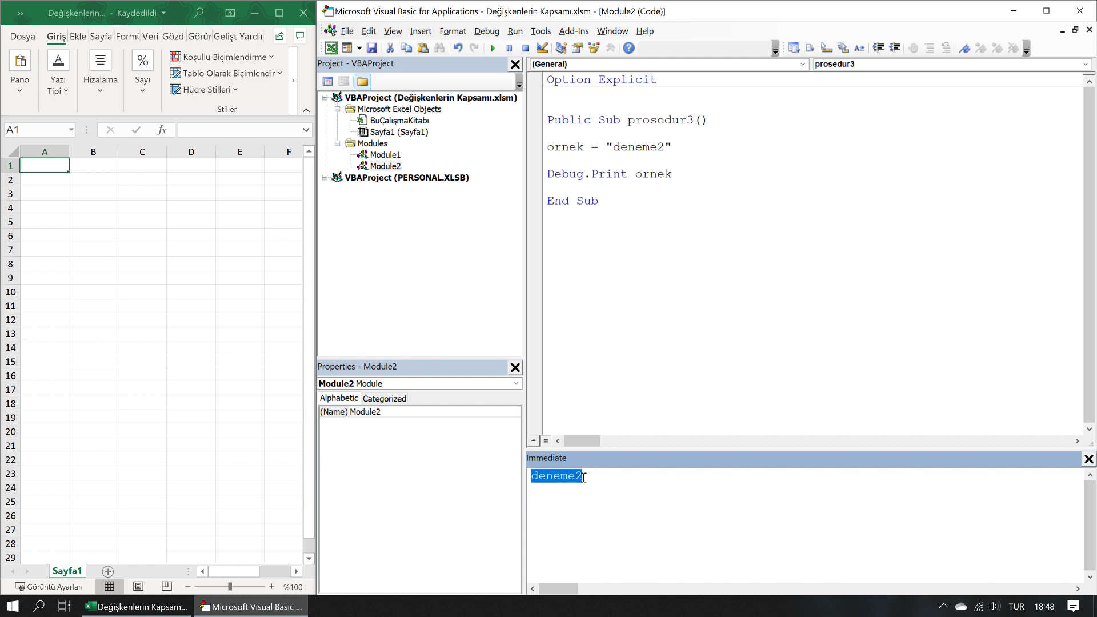
pyautogui.moveTo(583, 478); pyautogui.dragTo(528, 478)
pyautogui.click(394, 155)
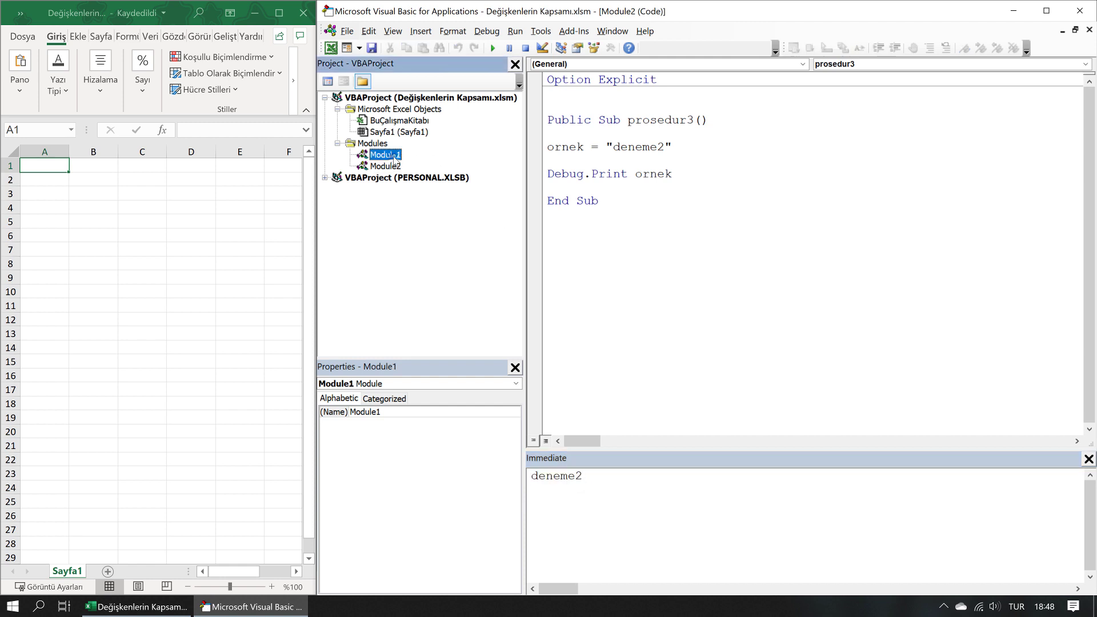
pyautogui.doubleClick(394, 156)
pyautogui.click(621, 160)
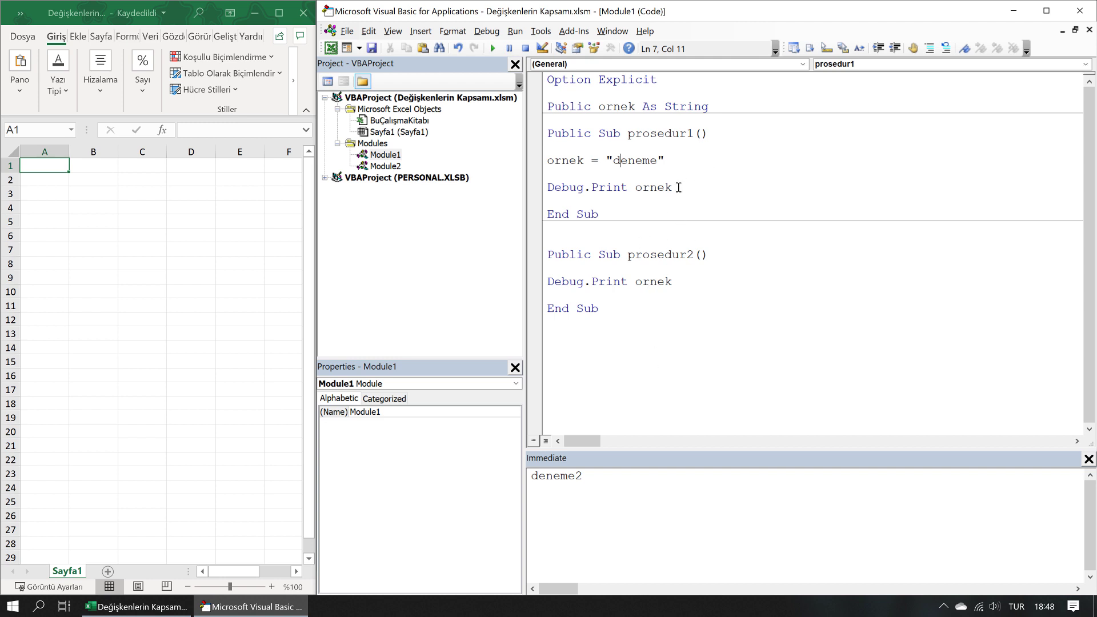
pyautogui.moveTo(708, 107); pyautogui.dragTo(546, 107)
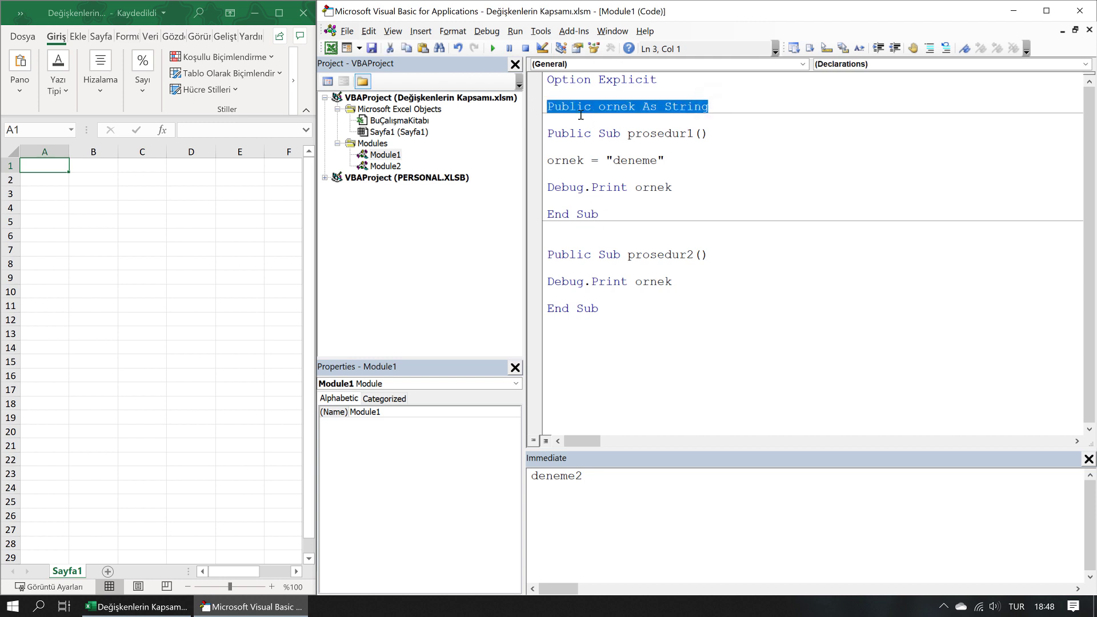
pyautogui.doubleClick(569, 107)
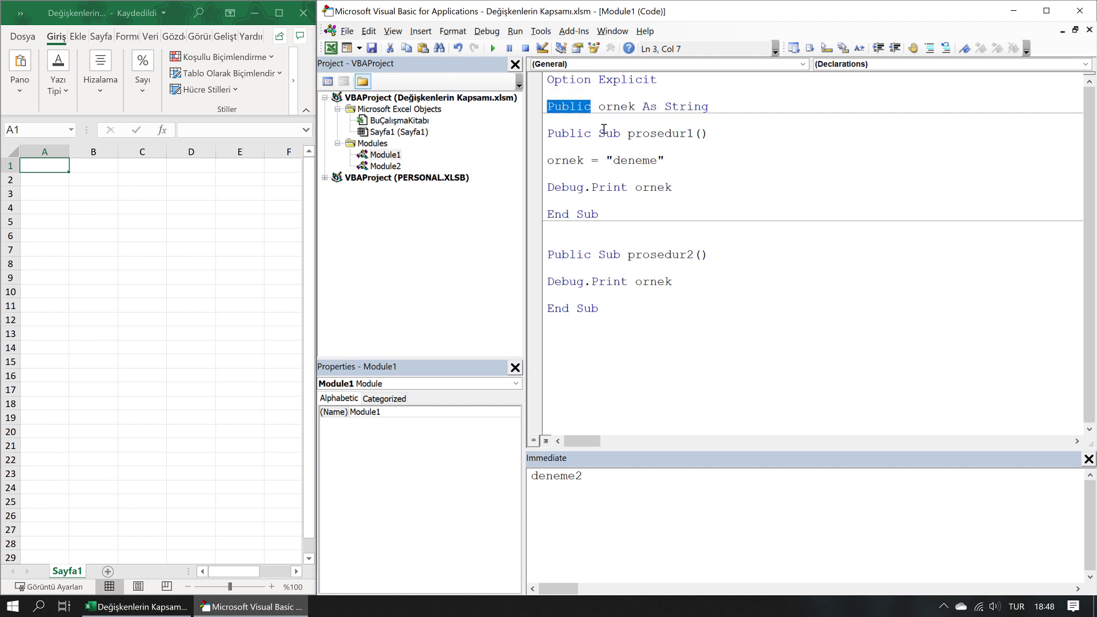
pyautogui.doubleClick(393, 167)
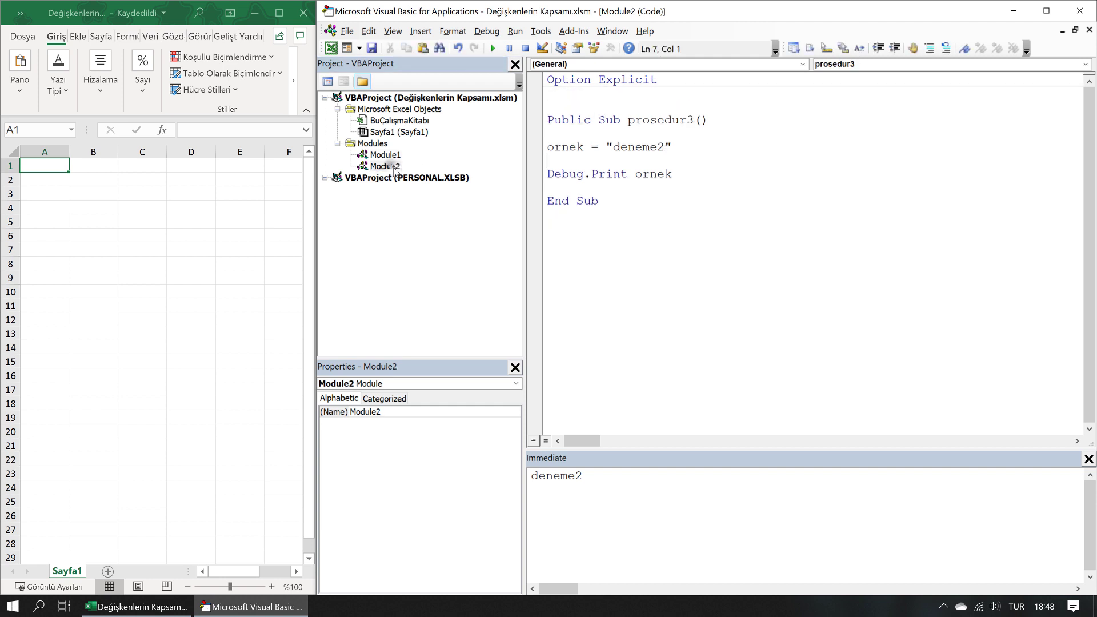
pyautogui.doubleClick(579, 477)
pyautogui.press('Delete')
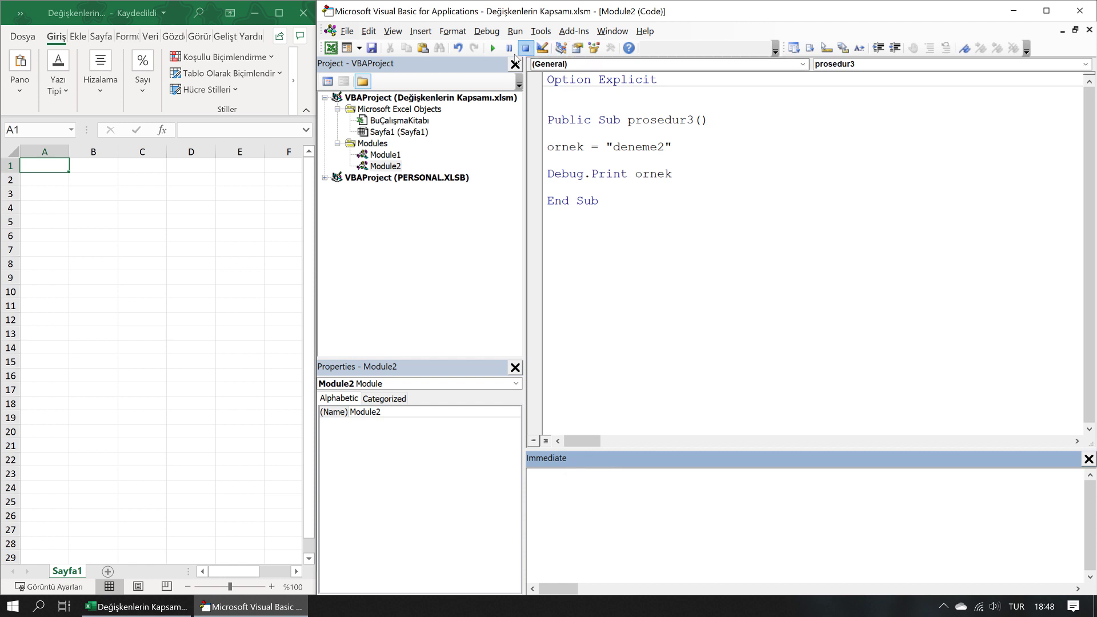
pyautogui.click(493, 48)
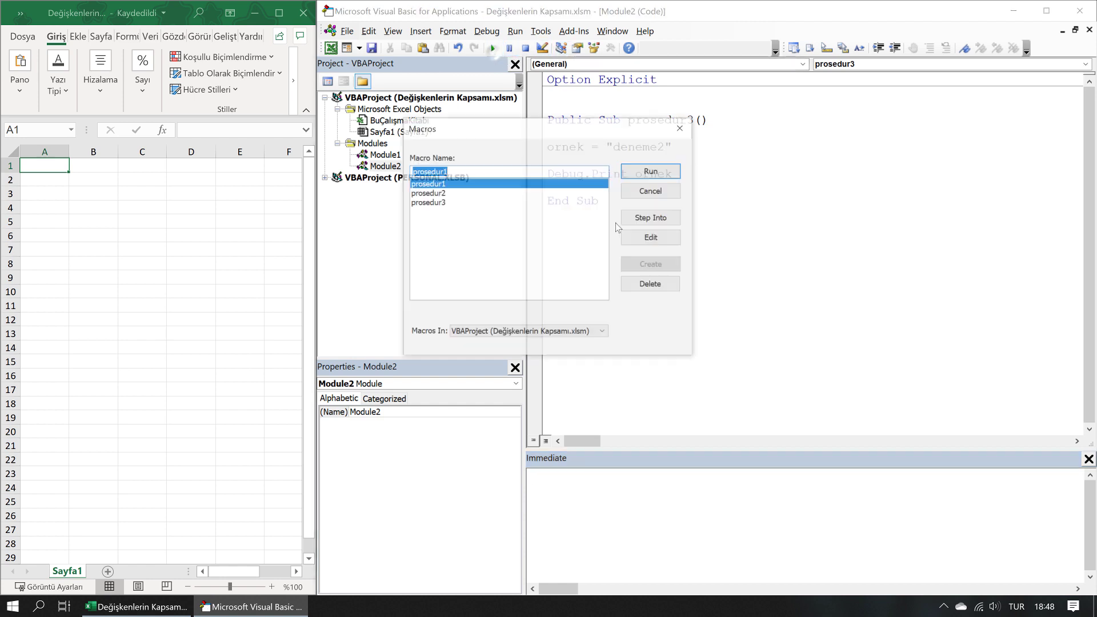
pyautogui.click(438, 202)
pyautogui.click(652, 171)
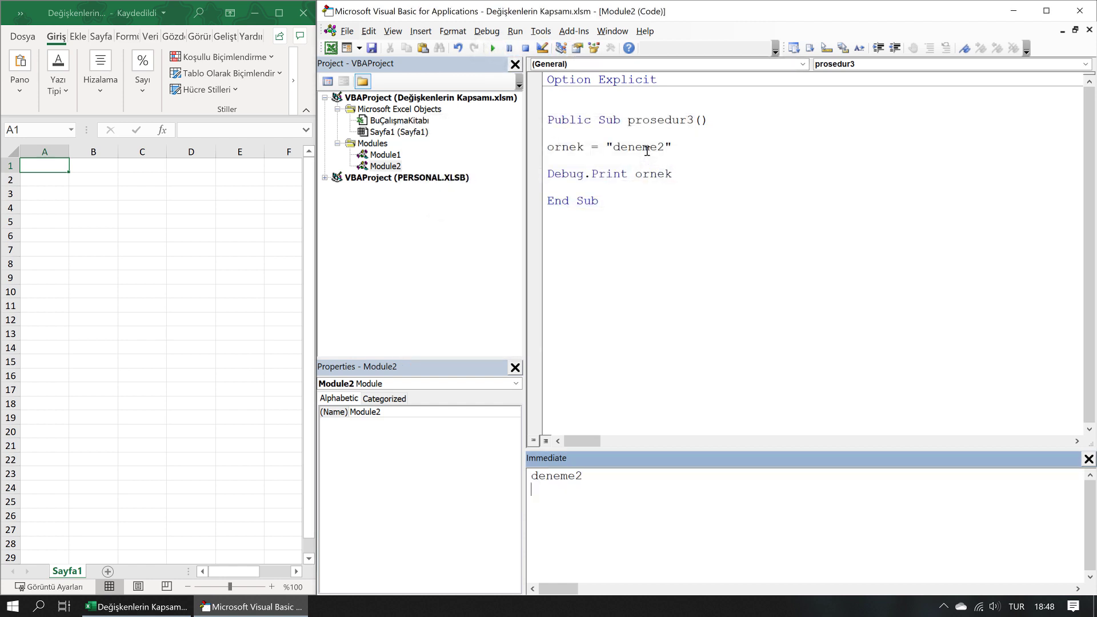